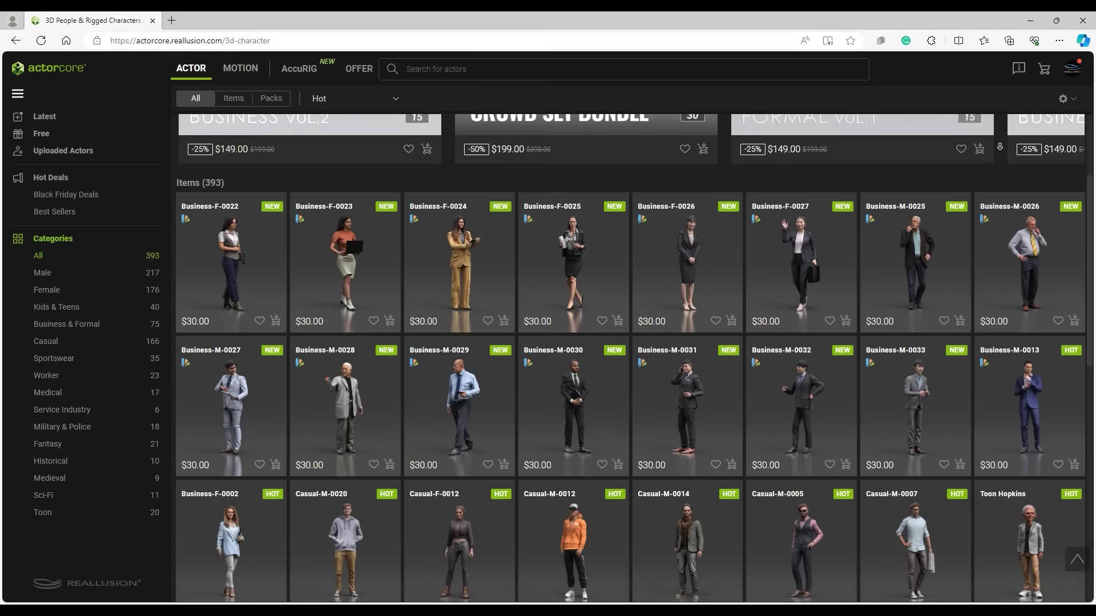
- Scroll through the ActorCore catalogue of business and casual 3D characters
{"action": "scroll", "coordinate": [1000, 147], "scroll_direction": "down", "scroll_amount": 2}
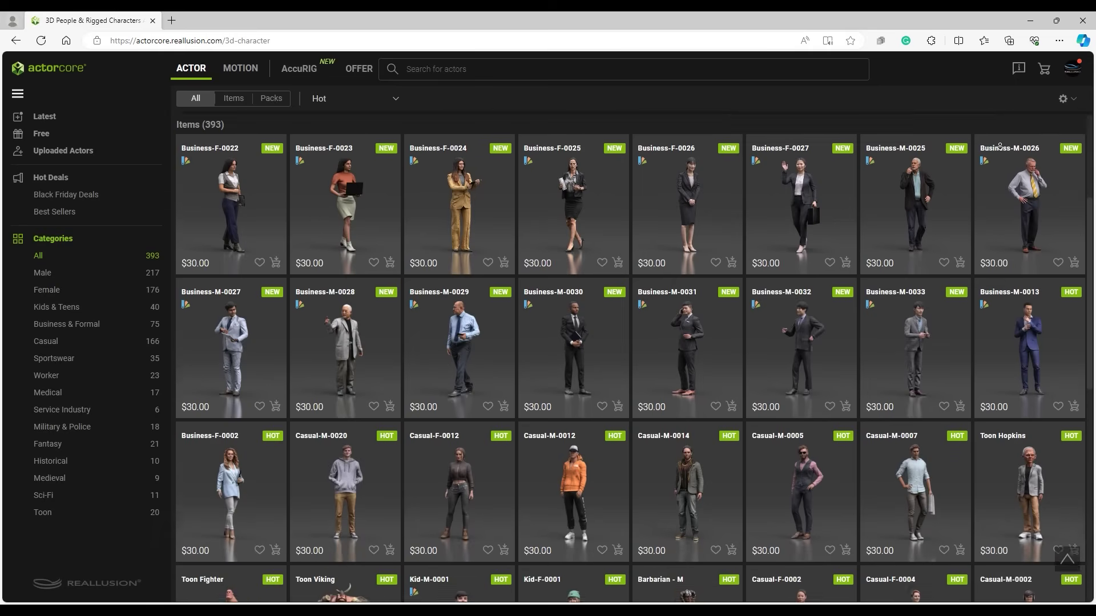
{"action": "scroll", "coordinate": [1000, 147], "scroll_direction": "down", "scroll_amount": 3}
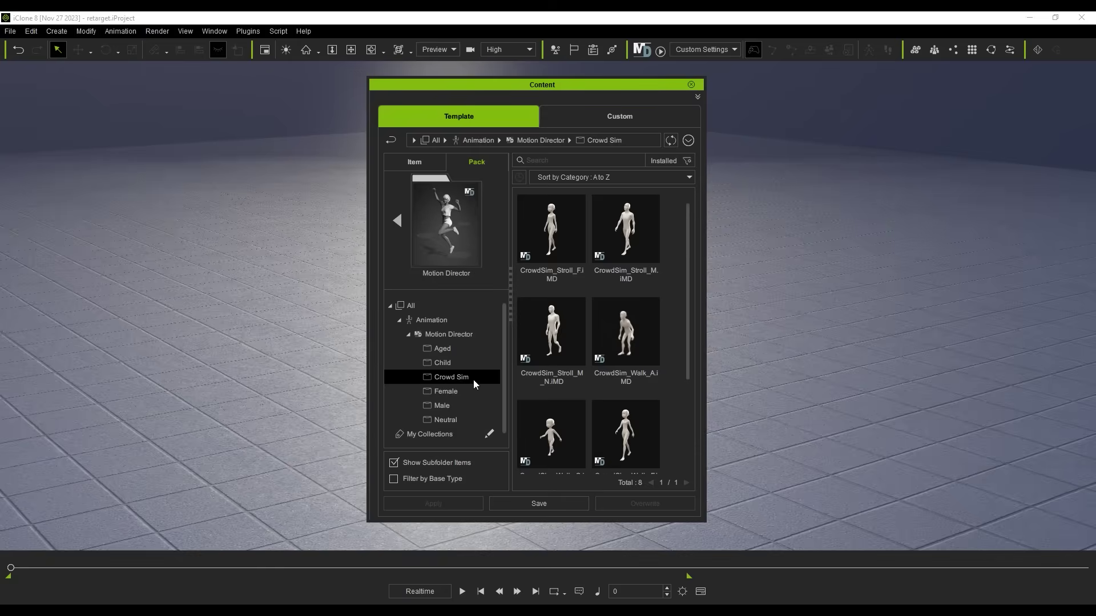
- View the Content Information tags for Business-F-0026, then start retargeting the scene's actors
{"action": "mouse_move", "coordinate": [683, 238]}
{"action": "left_mouse_down"}
{"action": "mouse_move", "coordinate": [694, 311]}
{"action": "mouse_move", "coordinate": [692, 242]}
{"action": "left_mouse_up"}
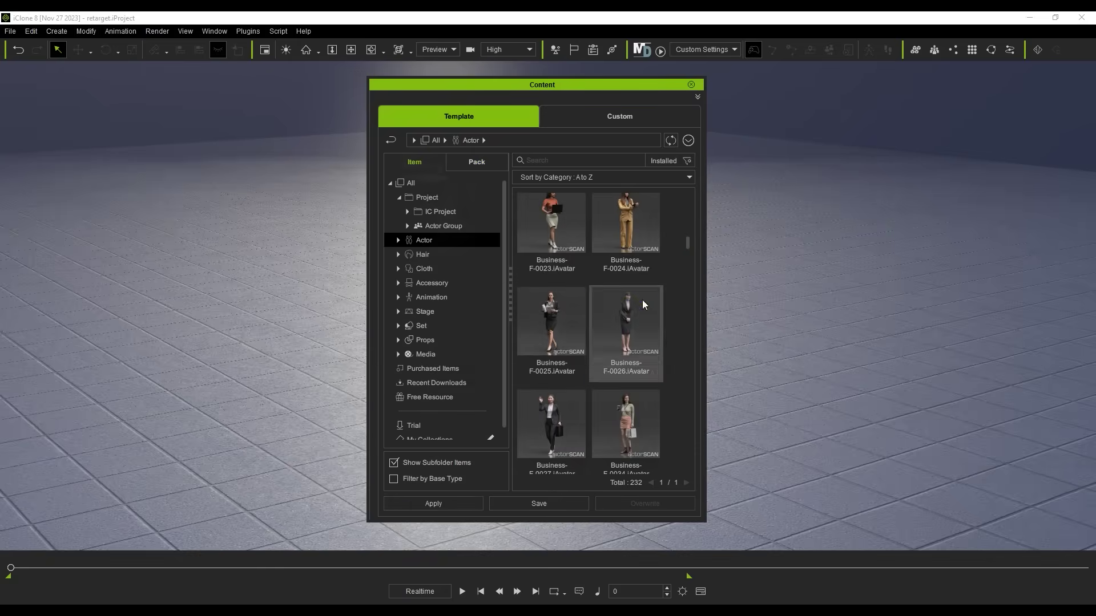
{"action": "right_click", "coordinate": [628, 301]}
{"action": "left_click", "coordinate": [717, 326]}
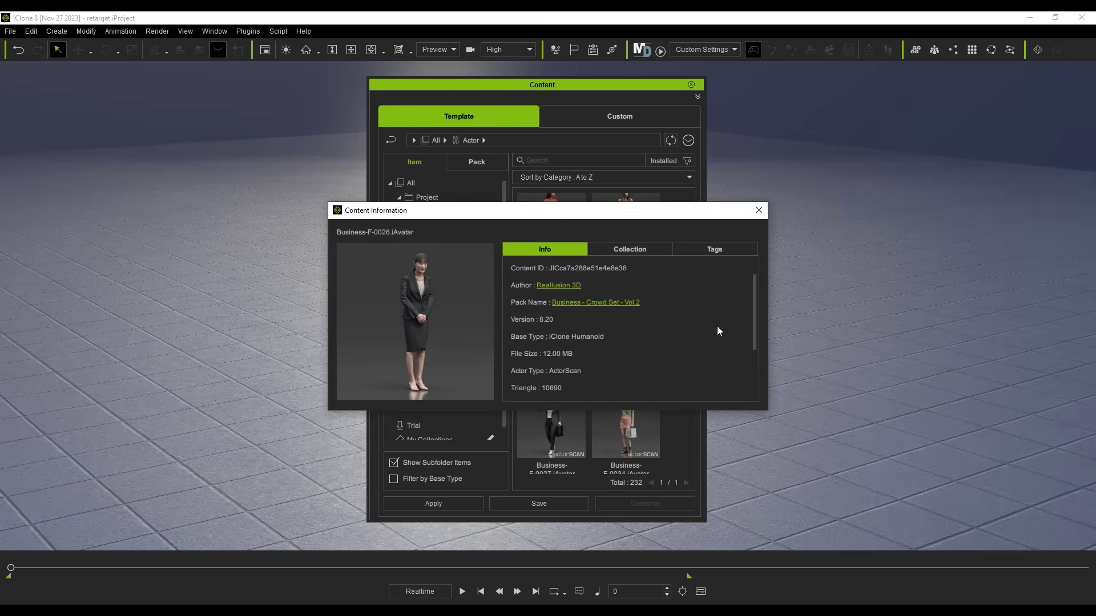
{"action": "left_click", "coordinate": [723, 250]}
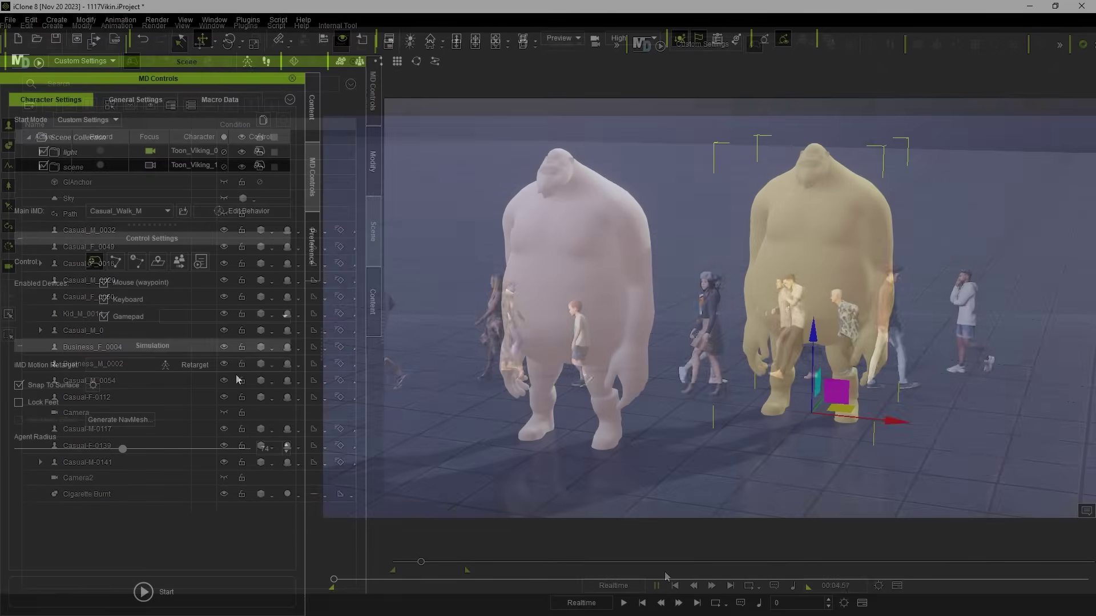
{"action": "left_click", "coordinate": [235, 367]}
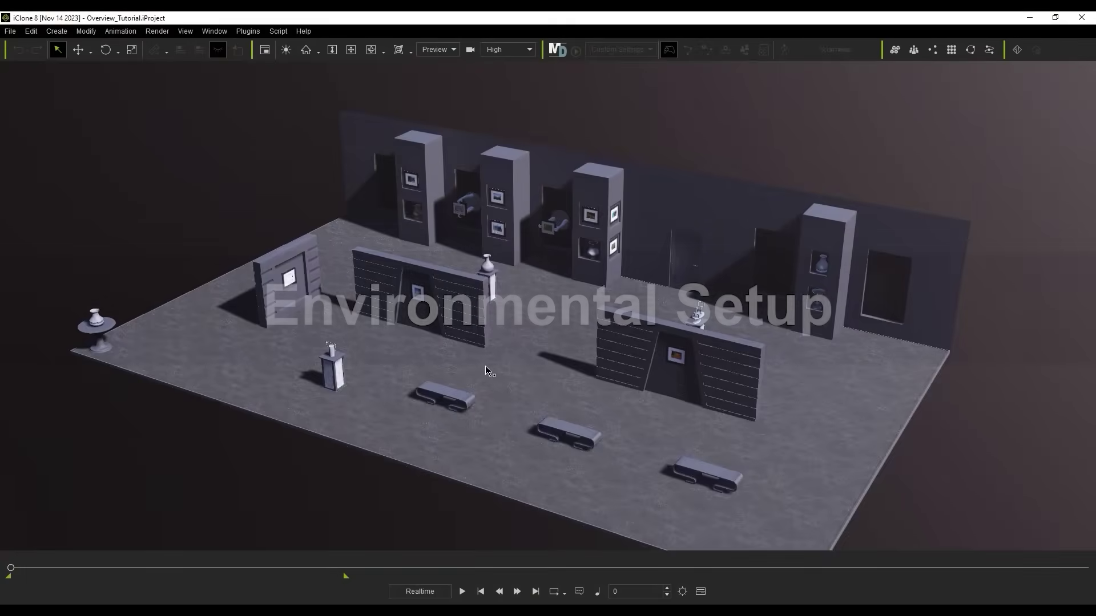
- Generate a navmesh over the gallery floor and inspect it in Diagnostic Mode
{"action": "mouse_move", "coordinate": [486, 371]}
{"action": "right_mouse_down"}
{"action": "mouse_move", "coordinate": [619, 414]}
{"action": "mouse_move", "coordinate": [486, 379]}
{"action": "right_mouse_up"}
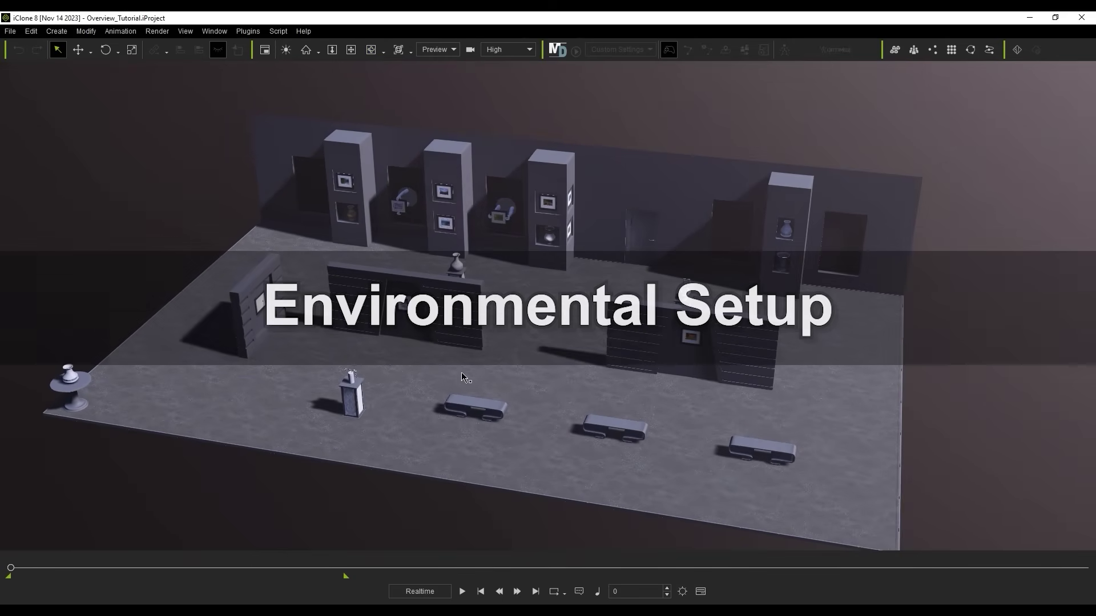
{"action": "left_click", "coordinate": [57, 32]}
{"action": "left_click", "coordinate": [114, 226]}
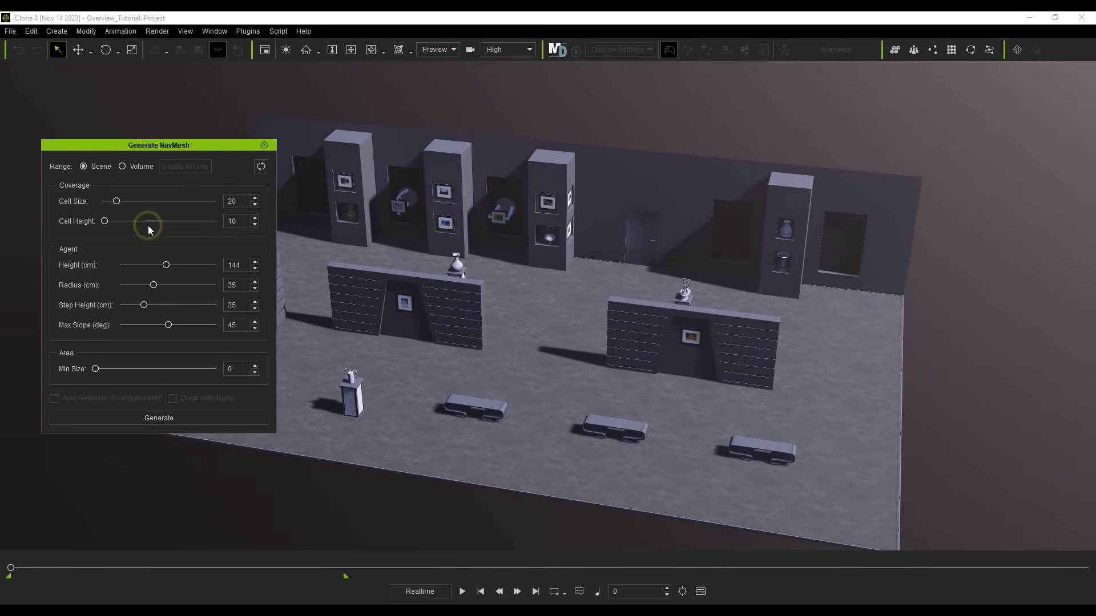
{"action": "left_click", "coordinate": [200, 422]}
{"action": "right_click_drag", "start_coordinate": [395, 373], "coordinate": [411, 342]}
{"action": "left_click", "coordinate": [217, 398]}
{"action": "right_click_drag", "start_coordinate": [521, 399], "coordinate": [432, 401]}
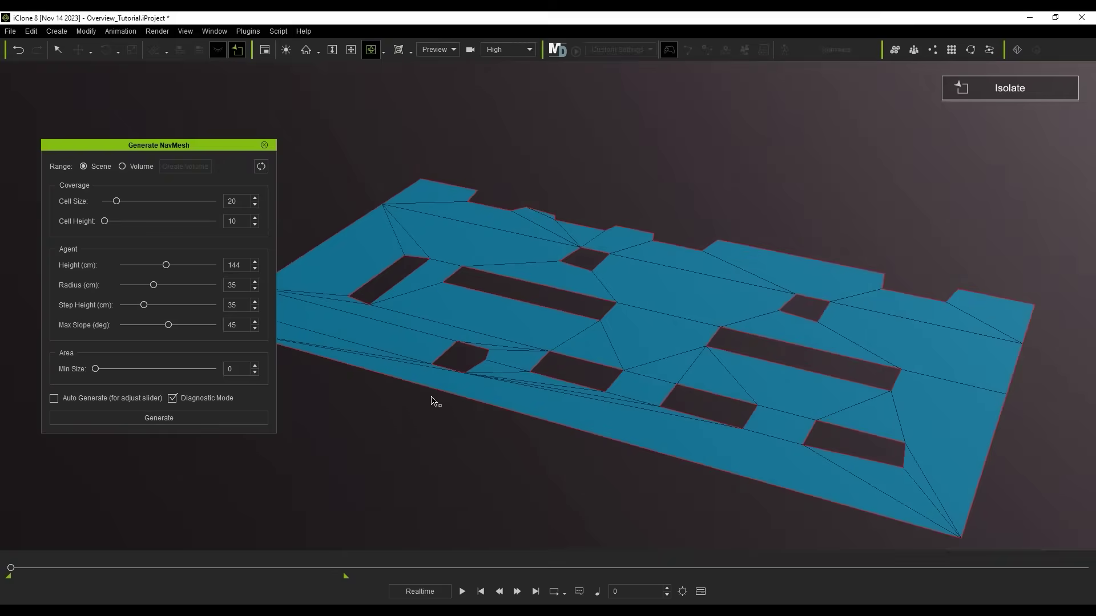
{"action": "left_click", "coordinate": [207, 400]}
- Enable Auto Generate with navmesh cell size 10 and agent radius 49
{"action": "left_click", "coordinate": [130, 398]}
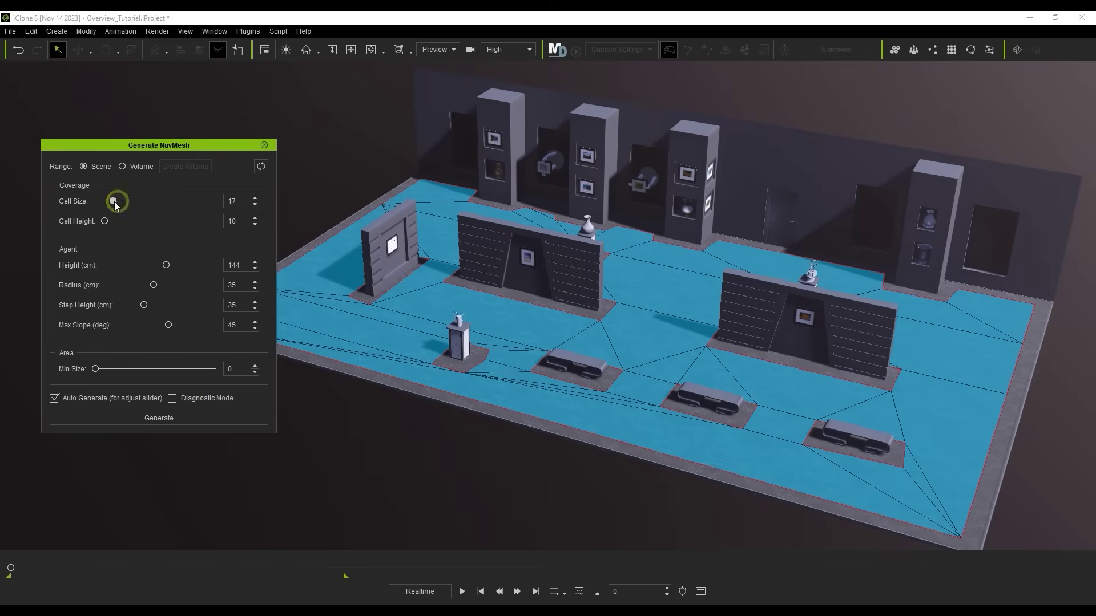
{"action": "left_click_drag", "start_coordinate": [112, 202], "coordinate": [106, 203]}
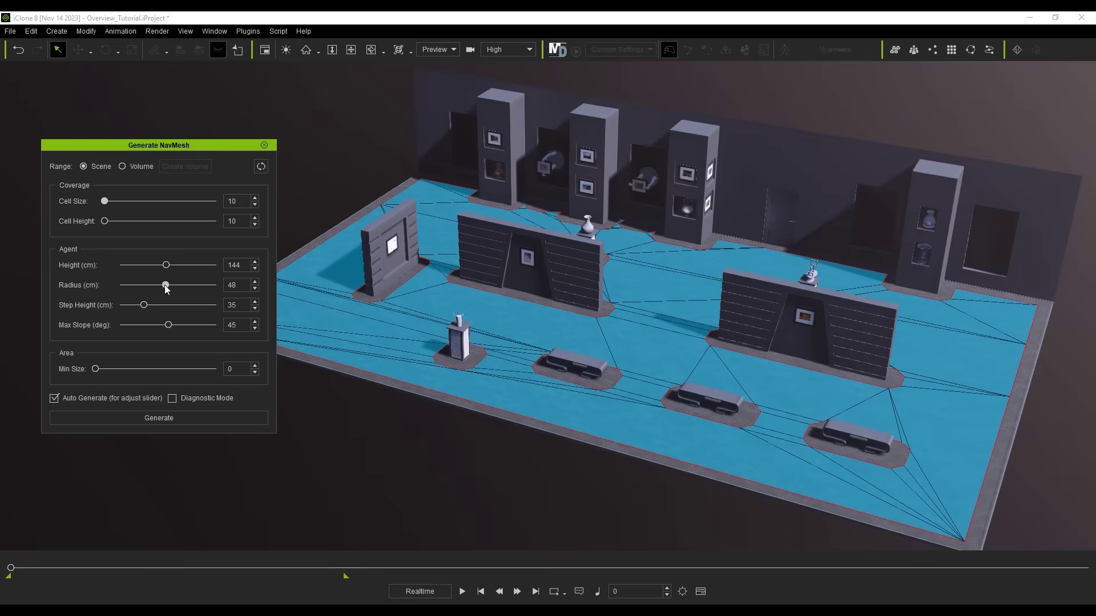
{"action": "left_click_drag", "start_coordinate": [166, 285], "coordinate": [167, 286]}
{"action": "left_click_drag", "start_coordinate": [619, 371], "coordinate": [622, 406]}
- Draw a curved path from the floor's right side around to the lower left
{"action": "left_click", "coordinate": [264, 145]}
{"action": "left_click_drag", "start_coordinate": [365, 320], "coordinate": [406, 326]}
{"action": "left_click", "coordinate": [56, 31]}
{"action": "left_click", "coordinate": [86, 211]}
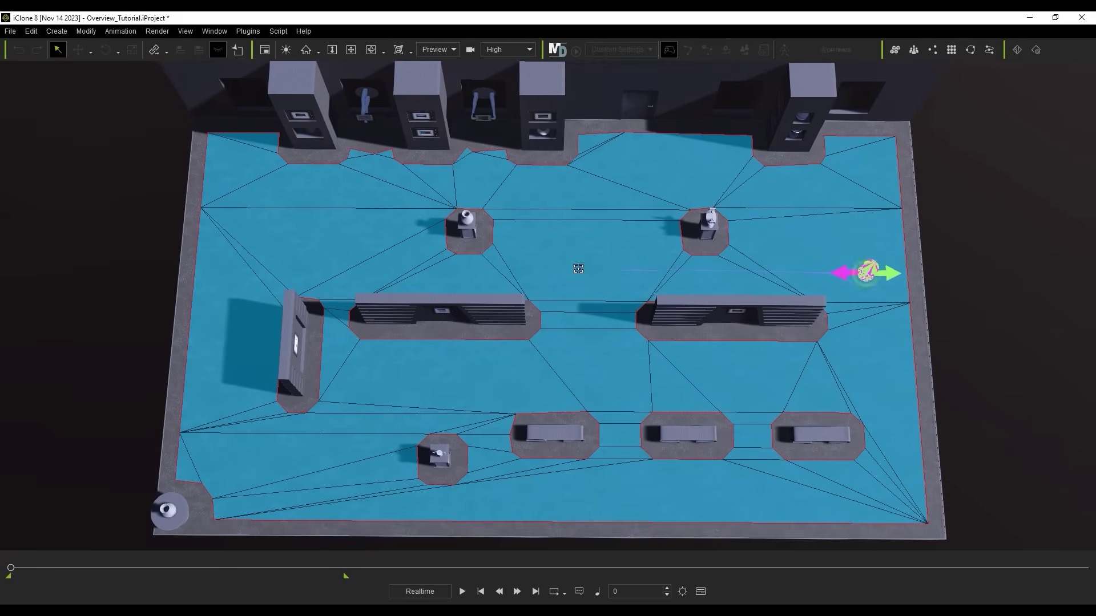
{"action": "left_click", "coordinate": [349, 270]}
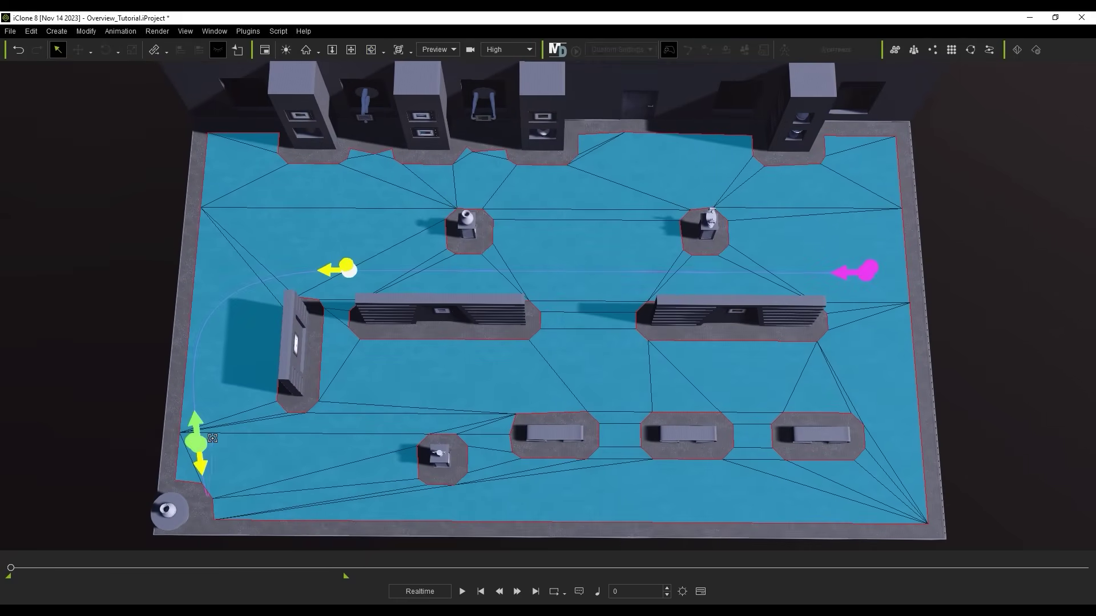
{"action": "left_click", "coordinate": [206, 440]}
{"action": "right_click", "coordinate": [197, 450]}
- Set the path's walkway width to 66
{"action": "left_click", "coordinate": [63, 350]}
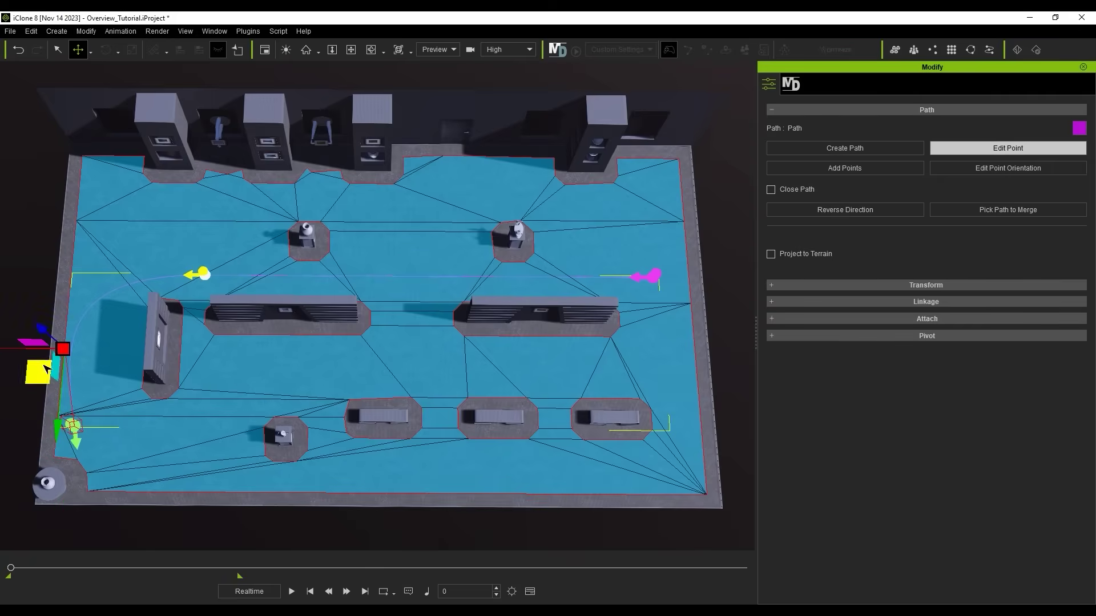
{"action": "left_click", "coordinate": [792, 85]}
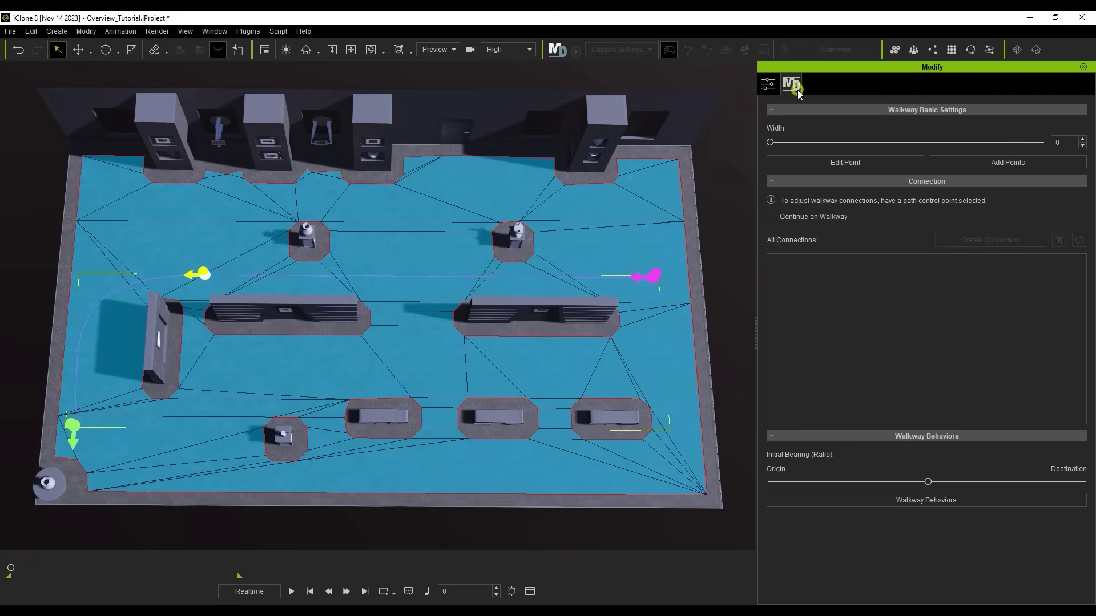
{"action": "mouse_move", "coordinate": [769, 143]}
{"action": "left_mouse_down"}
{"action": "mouse_move", "coordinate": [860, 143]}
{"action": "mouse_move", "coordinate": [788, 145]}
{"action": "left_mouse_up"}
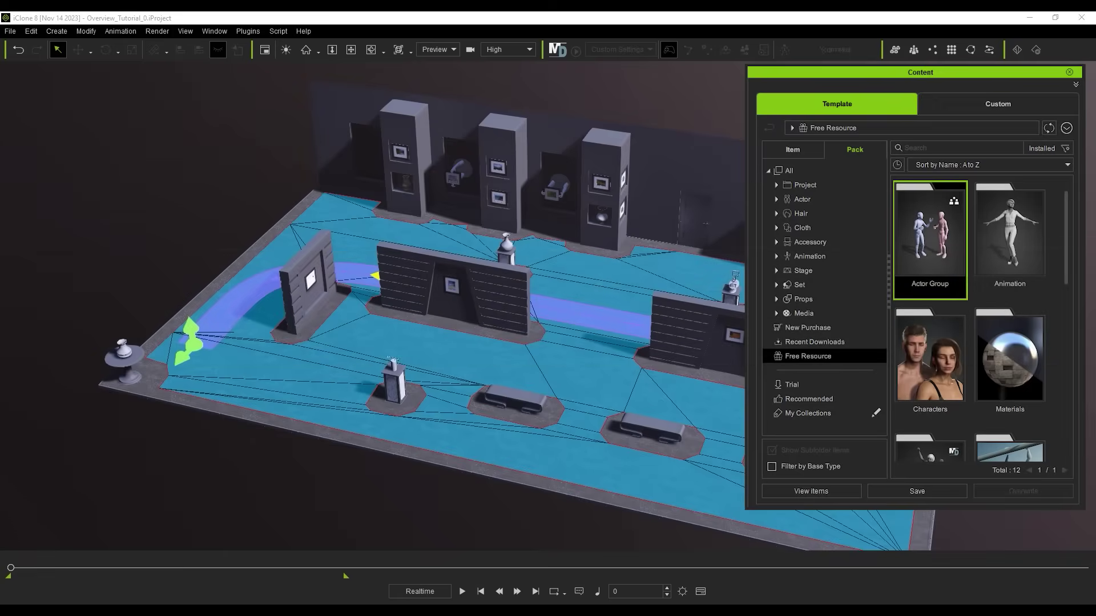
- Place the 2Stand preset actor group beside the pedestal near the benches
{"action": "double_click", "coordinate": [930, 240]}
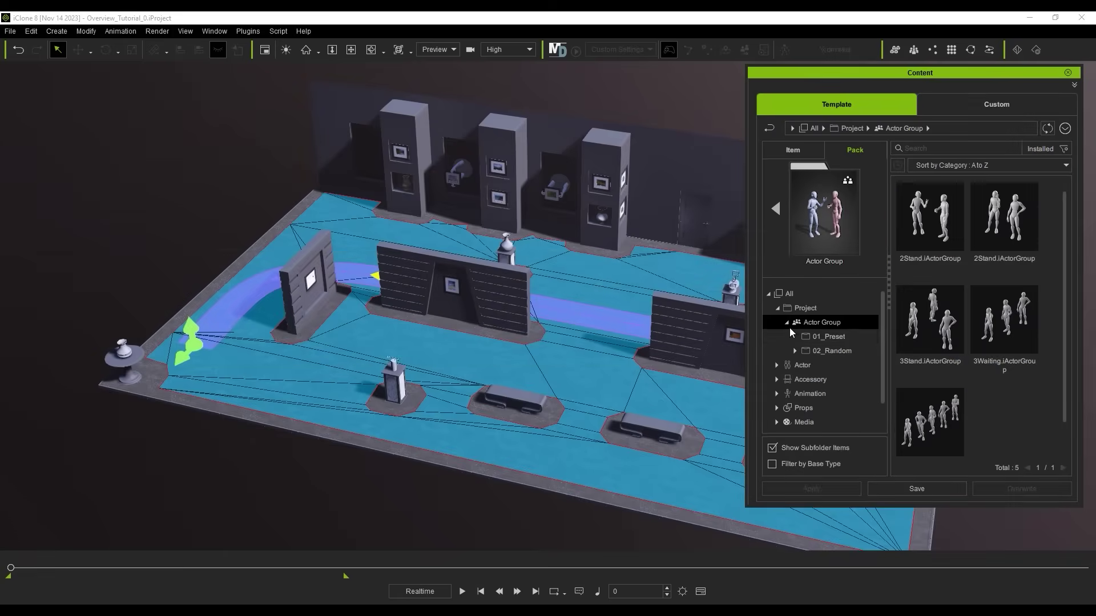
{"action": "left_click", "coordinate": [845, 353]}
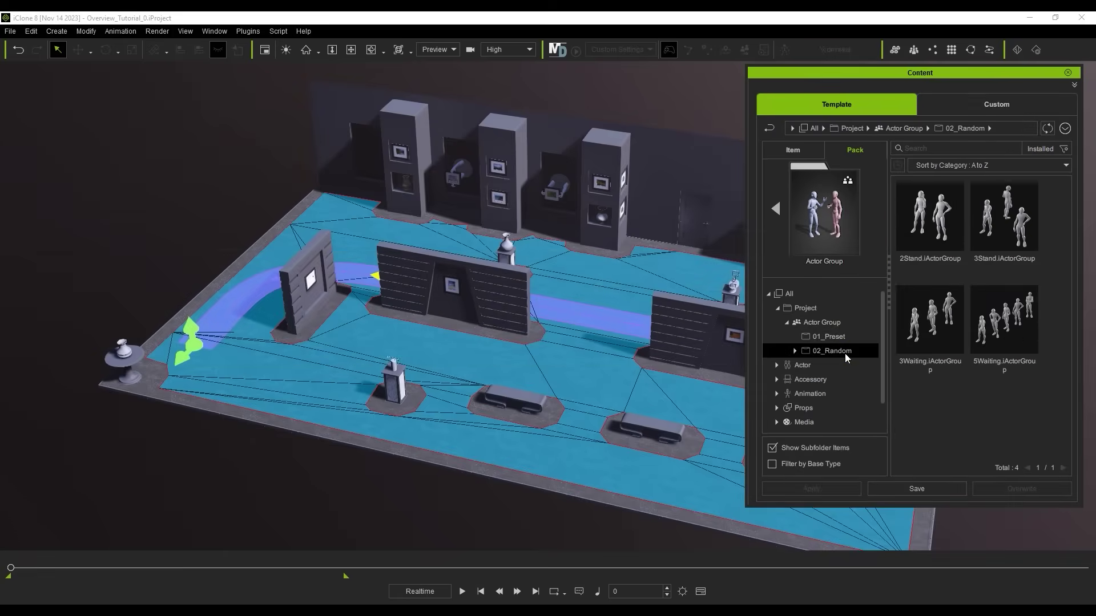
{"action": "left_click", "coordinate": [849, 338]}
{"action": "left_click_drag", "start_coordinate": [932, 241], "coordinate": [444, 431]}
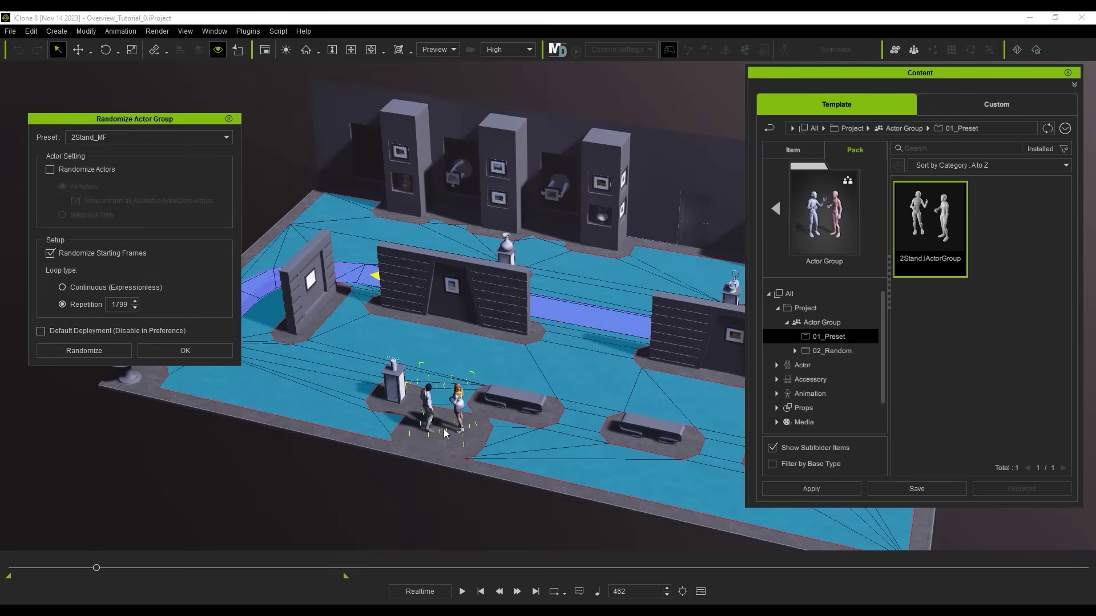
- Configure the group as 2Stand_MF with randomized actors and continuous looping
{"action": "left_click", "coordinate": [215, 139]}
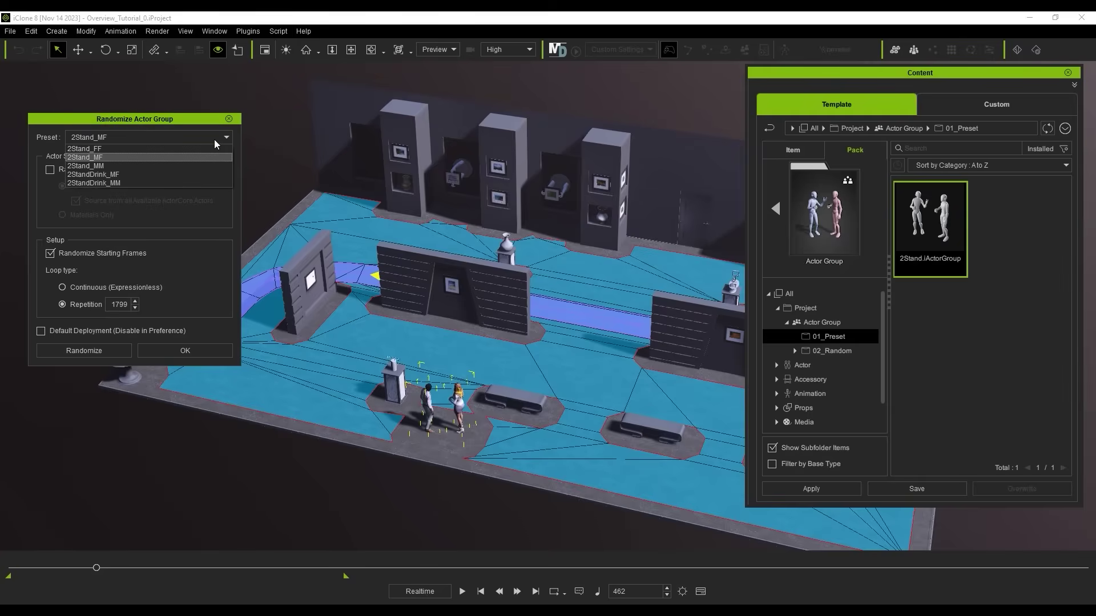
{"action": "left_click", "coordinate": [214, 140]}
{"action": "left_click", "coordinate": [50, 170]}
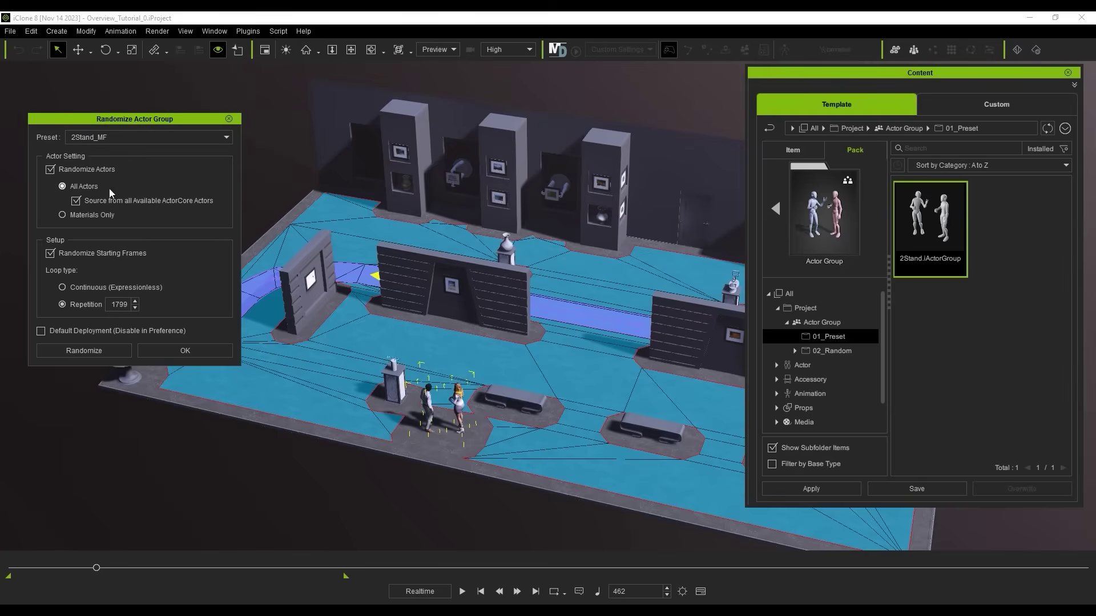
{"action": "left_click", "coordinate": [119, 288]}
{"action": "left_click", "coordinate": [109, 348]}
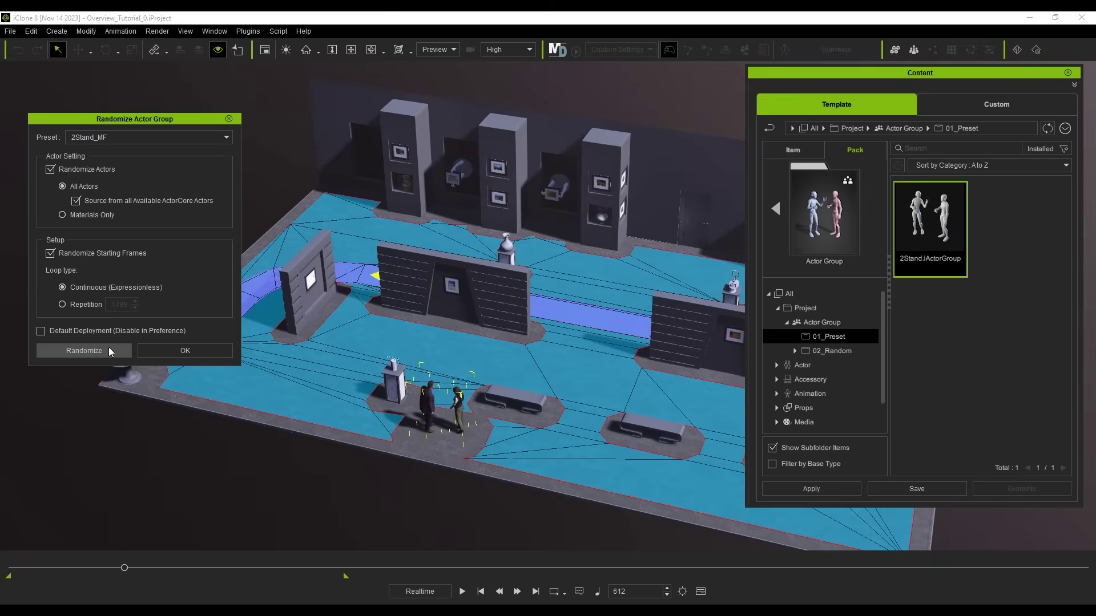
{"action": "left_click", "coordinate": [86, 350]}
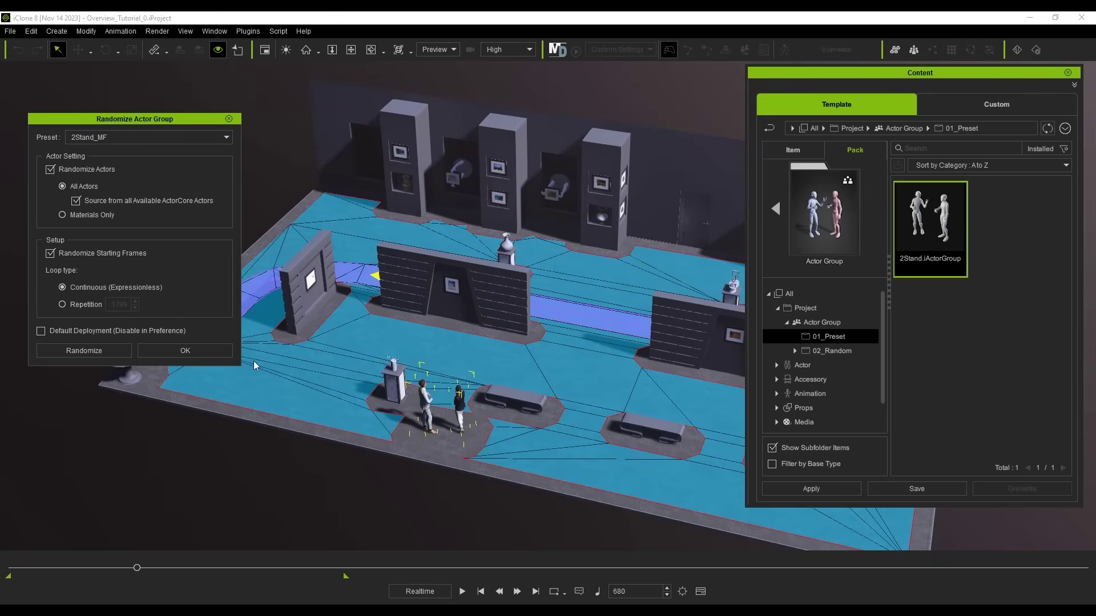
{"action": "left_click", "coordinate": [221, 356]}
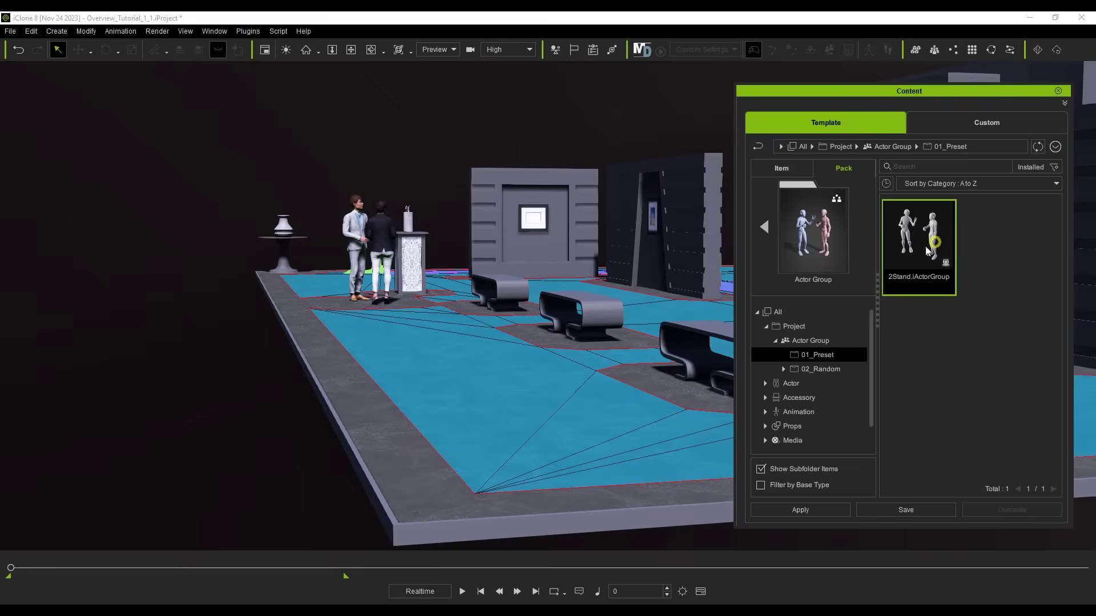
- Add a second 2Stand group on the floor, accept its settings, and play the scene
{"action": "left_click_drag", "start_coordinate": [920, 245], "coordinate": [512, 431]}
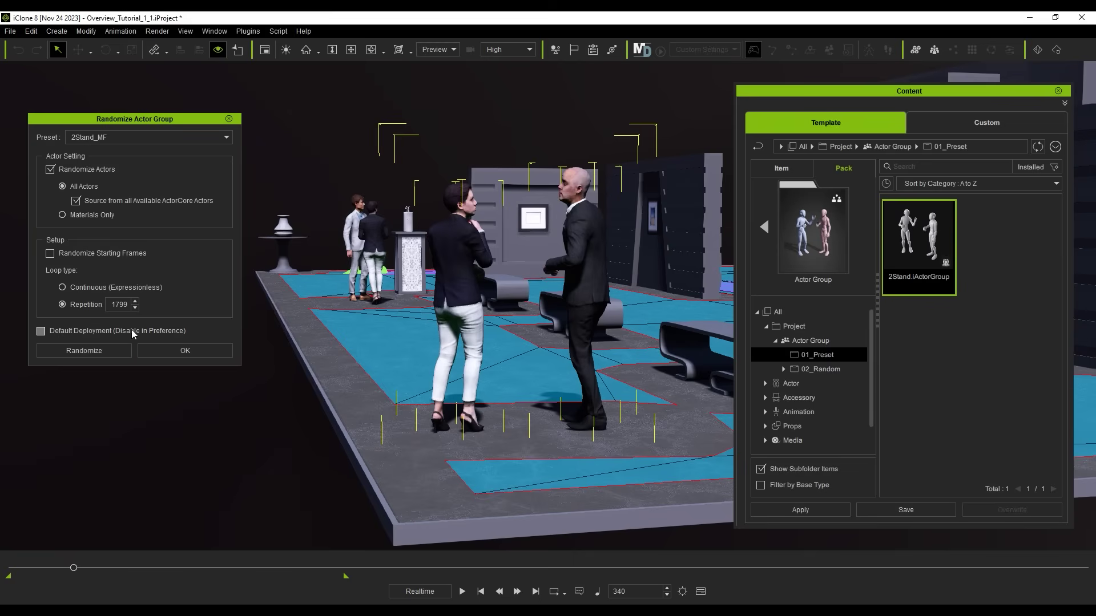
{"action": "left_click", "coordinate": [215, 352]}
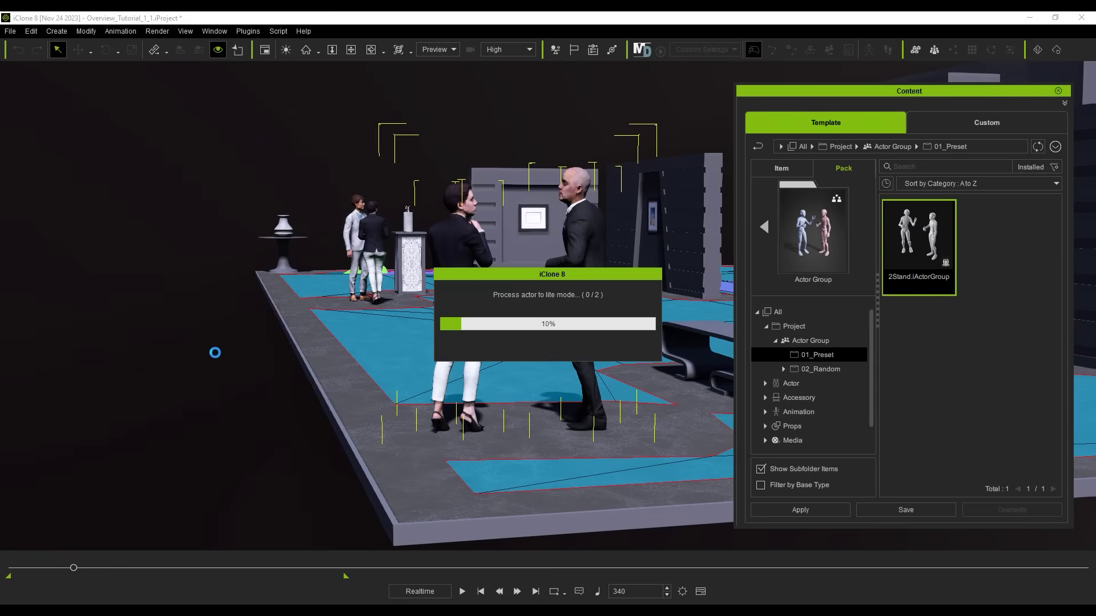
{"action": "left_click", "coordinate": [1058, 91]}
{"action": "key", "text": "space"}
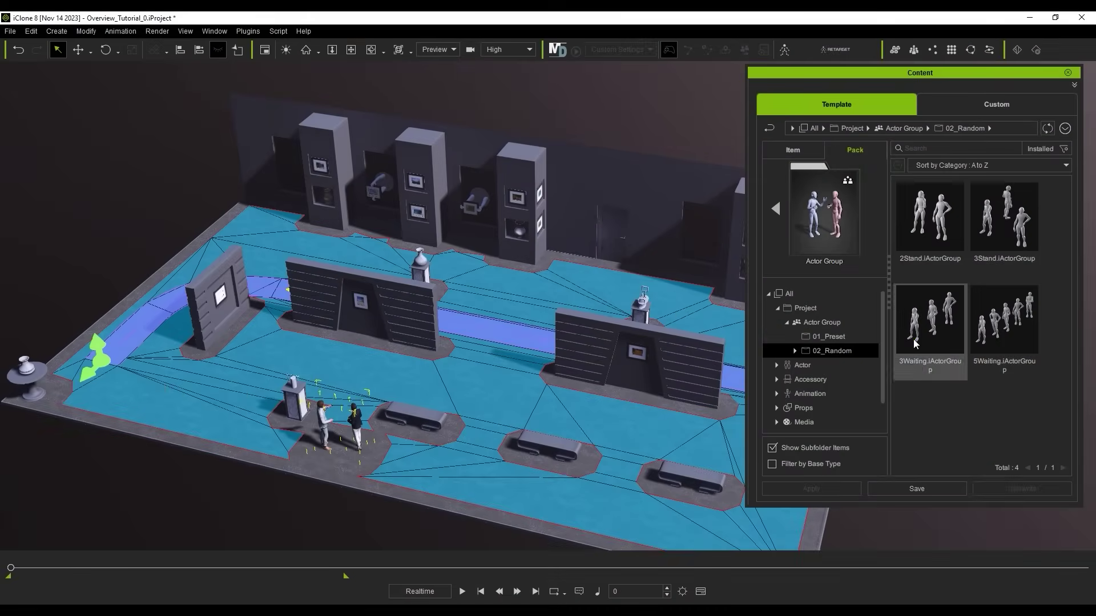
- Place a continuously looping, randomized 3Waiting group by the pillar, then rewind to frame 0
{"action": "left_click_drag", "start_coordinate": [930, 332], "coordinate": [541, 289]}
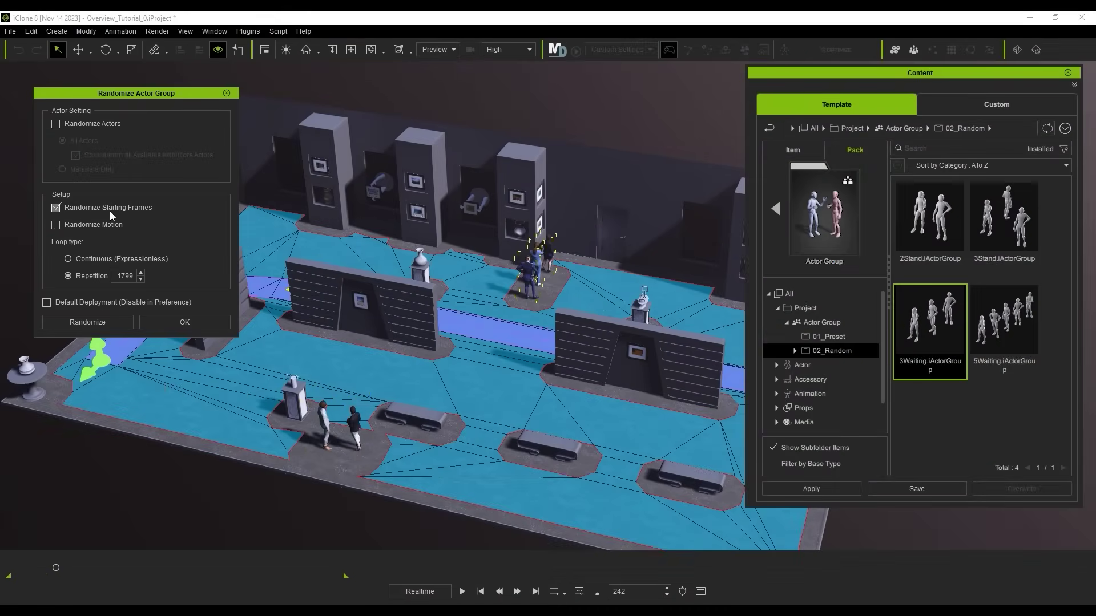
{"action": "left_click", "coordinate": [137, 260]}
{"action": "left_click", "coordinate": [110, 322]}
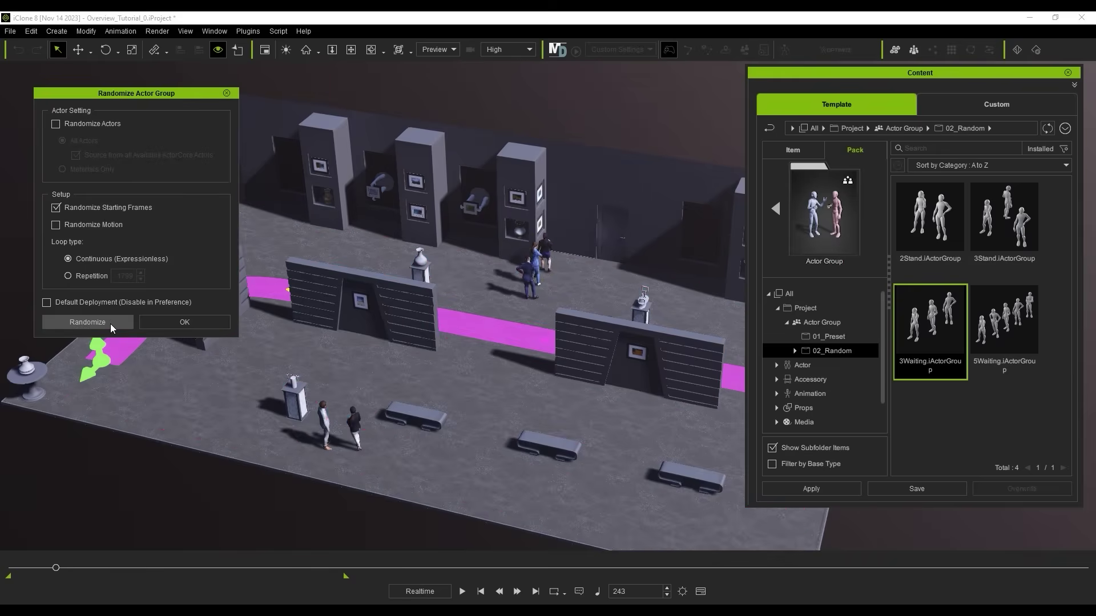
{"action": "left_click", "coordinate": [164, 325]}
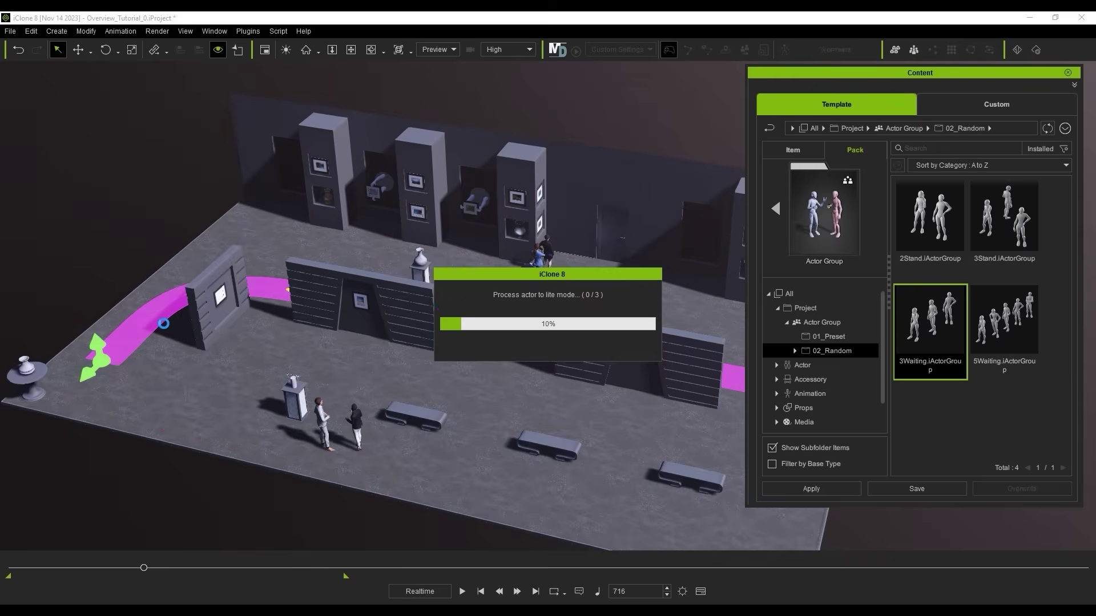
{"action": "left_click", "coordinate": [482, 593]}
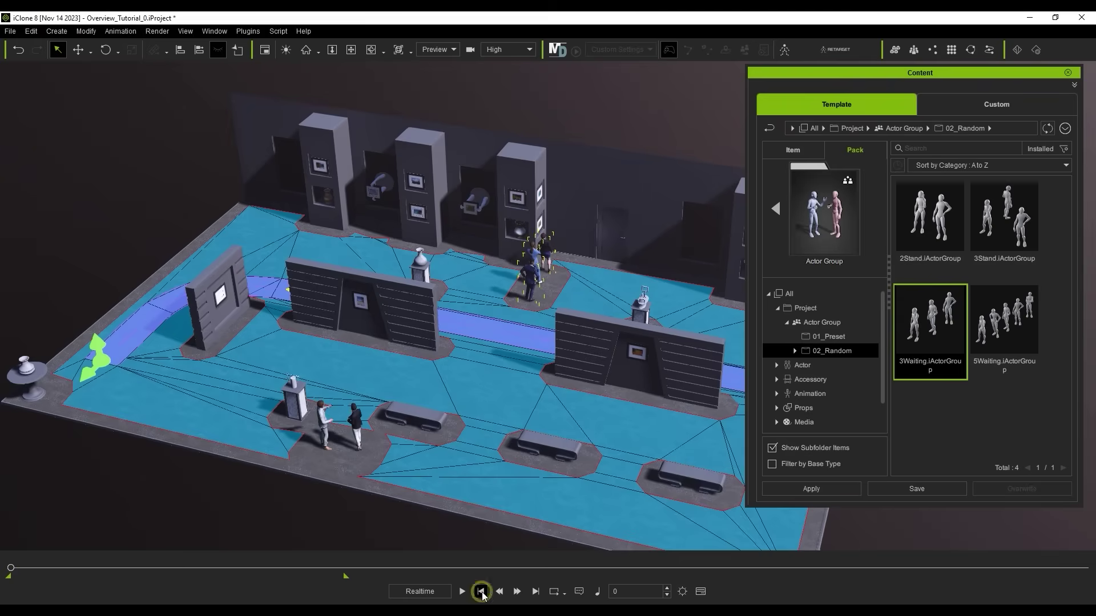
- Rotate the three-actor group to a new facing and update the navmesh around it
{"action": "key", "text": "F4"}
{"action": "key", "text": "e"}
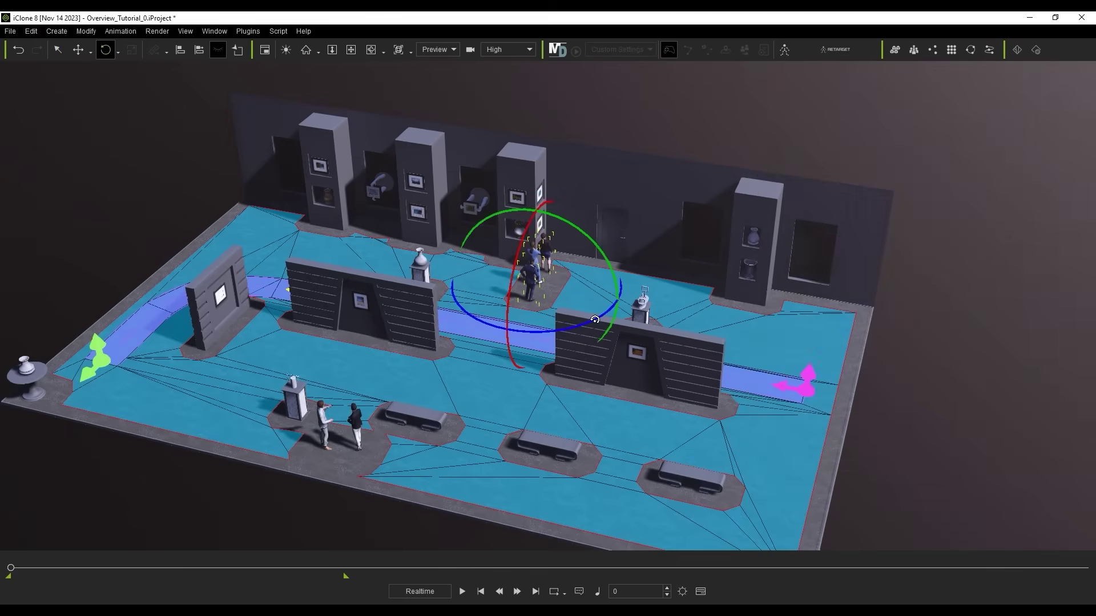
{"action": "left_click_drag", "start_coordinate": [595, 319], "coordinate": [574, 322]}
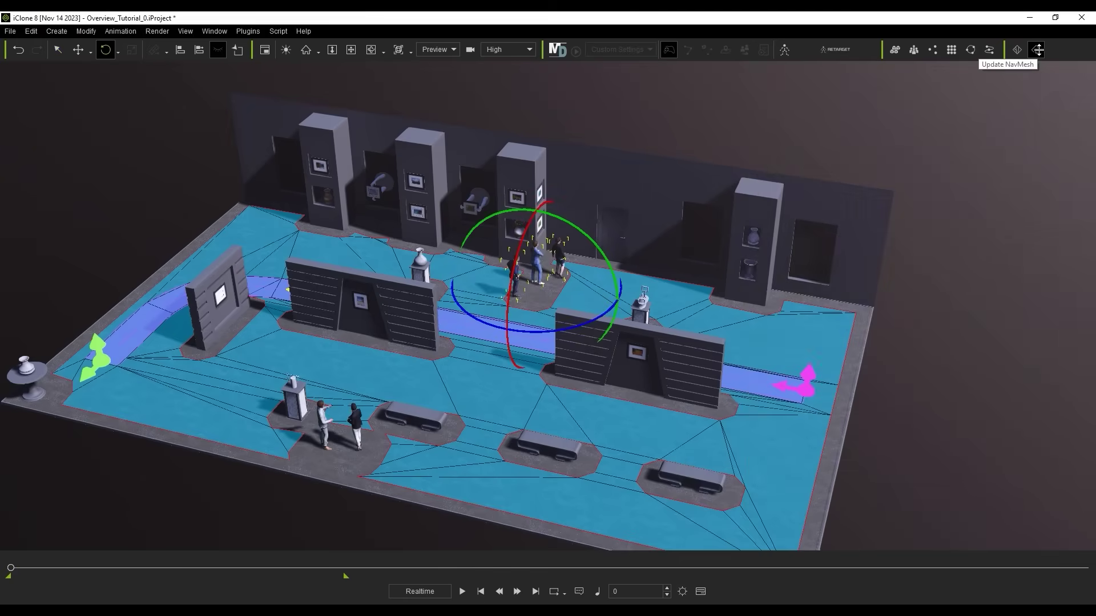
{"action": "left_click", "coordinate": [1038, 49]}
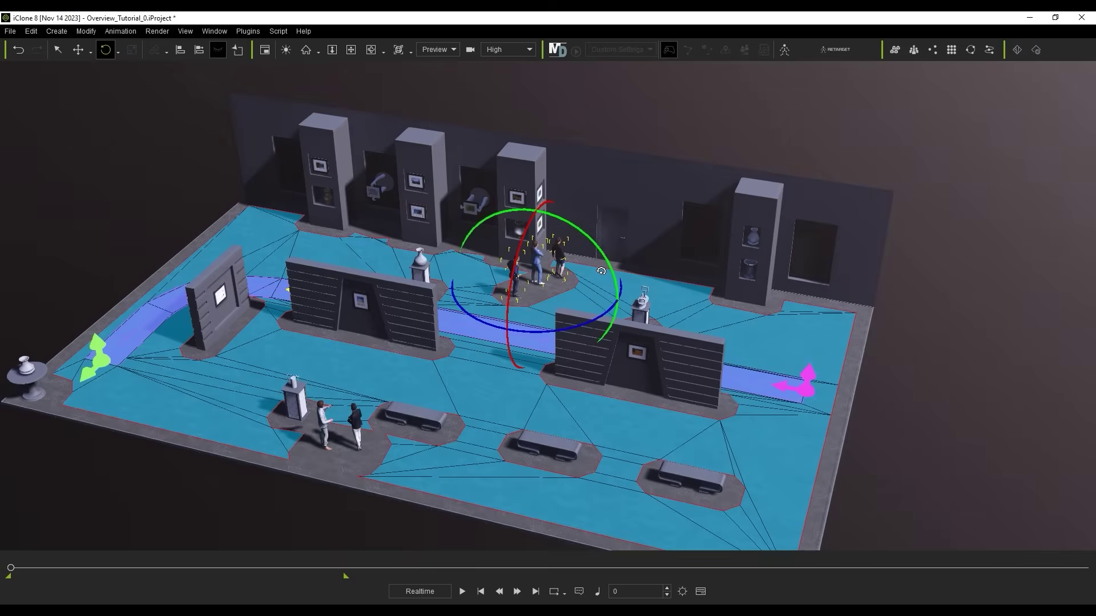
- Preview the scene's playback, stop it, and clear the selection
{"action": "left_click", "coordinate": [462, 594]}
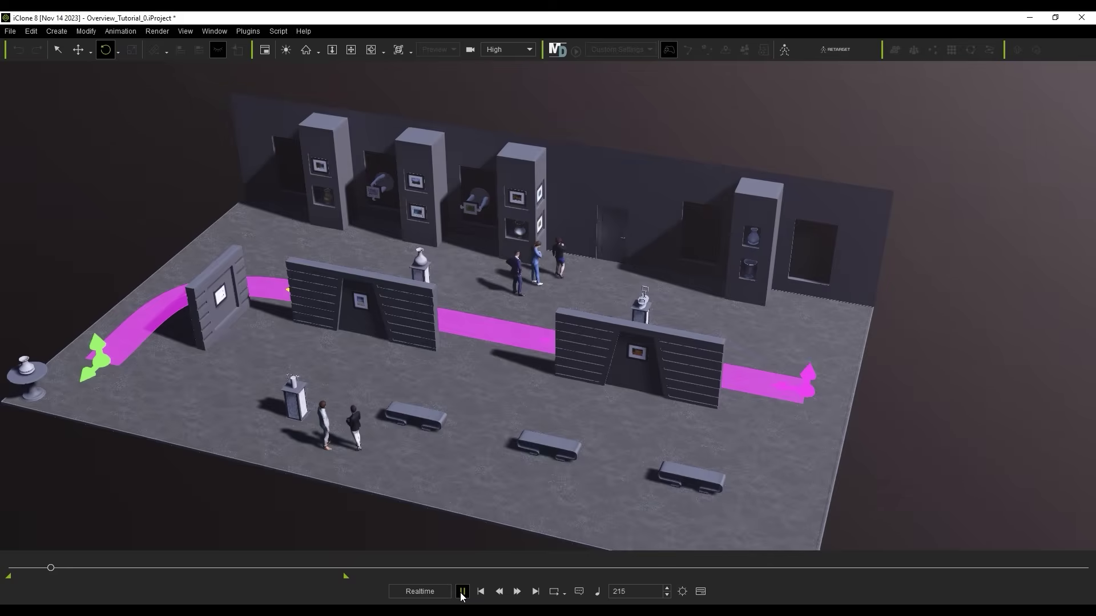
{"action": "left_click", "coordinate": [463, 592]}
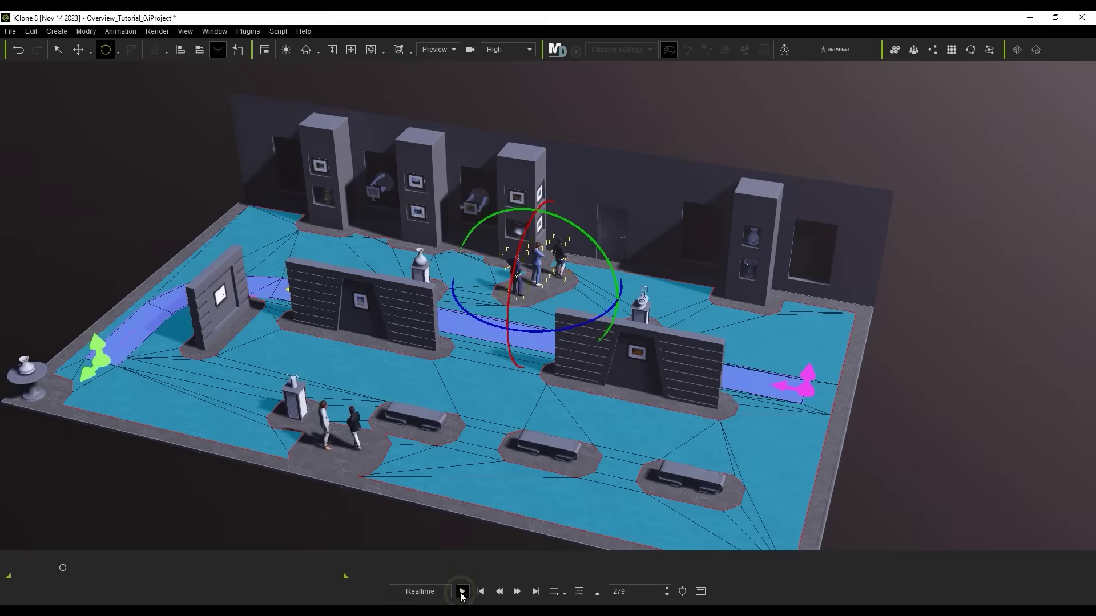
{"action": "left_click", "coordinate": [481, 540]}
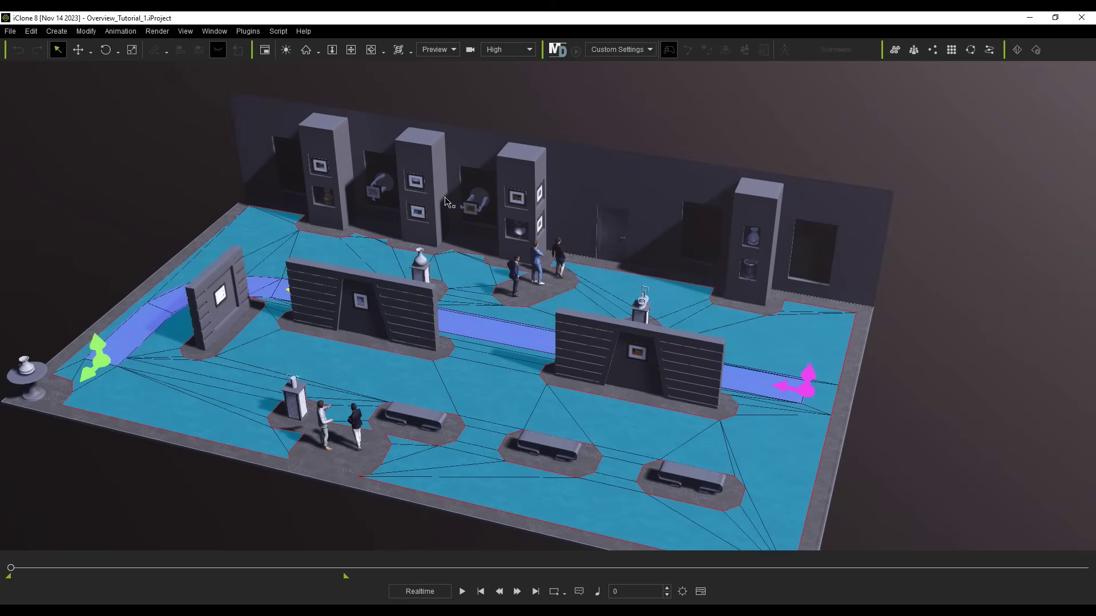
- Open Crowd Generation from Create > Scatter and start a new spawn volume
{"action": "left_click", "coordinate": [56, 31]}
{"action": "mouse_move", "coordinate": [145, 242]}
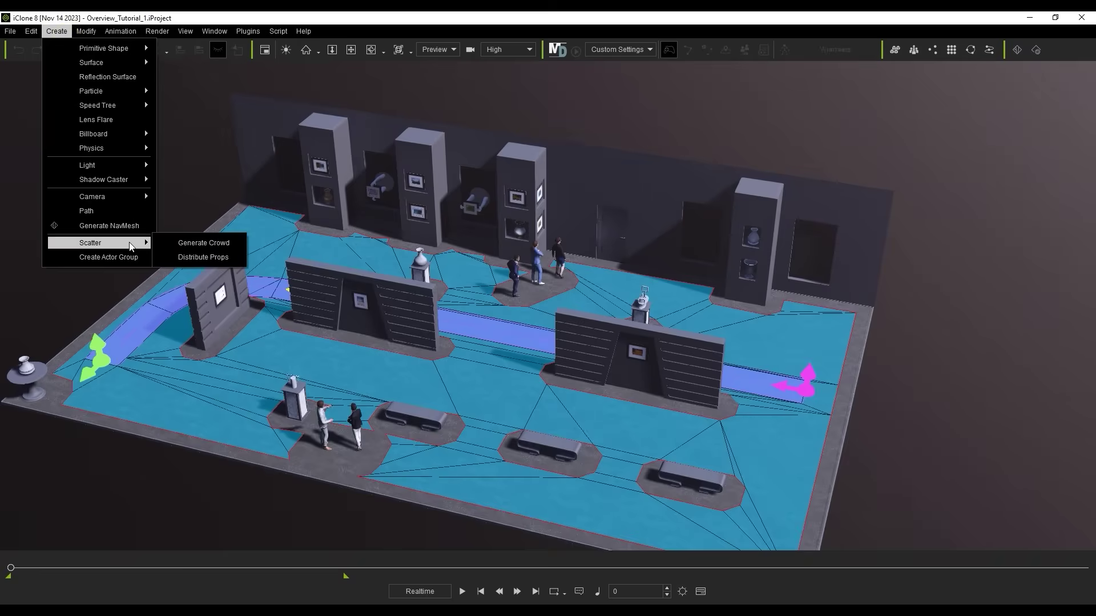
{"action": "left_click", "coordinate": [228, 246]}
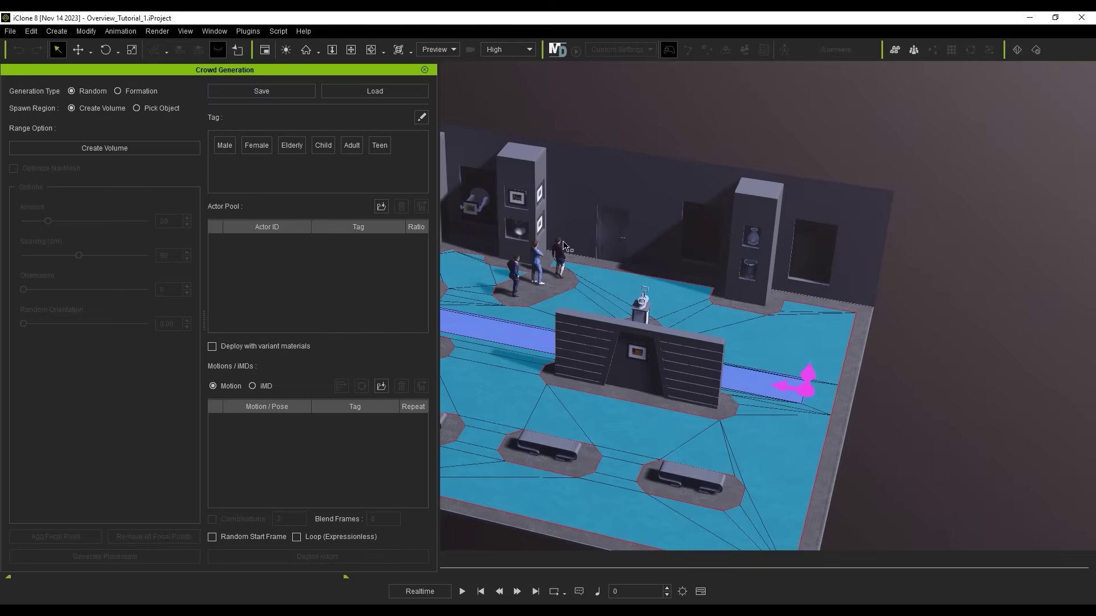
{"action": "left_click", "coordinate": [163, 147]}
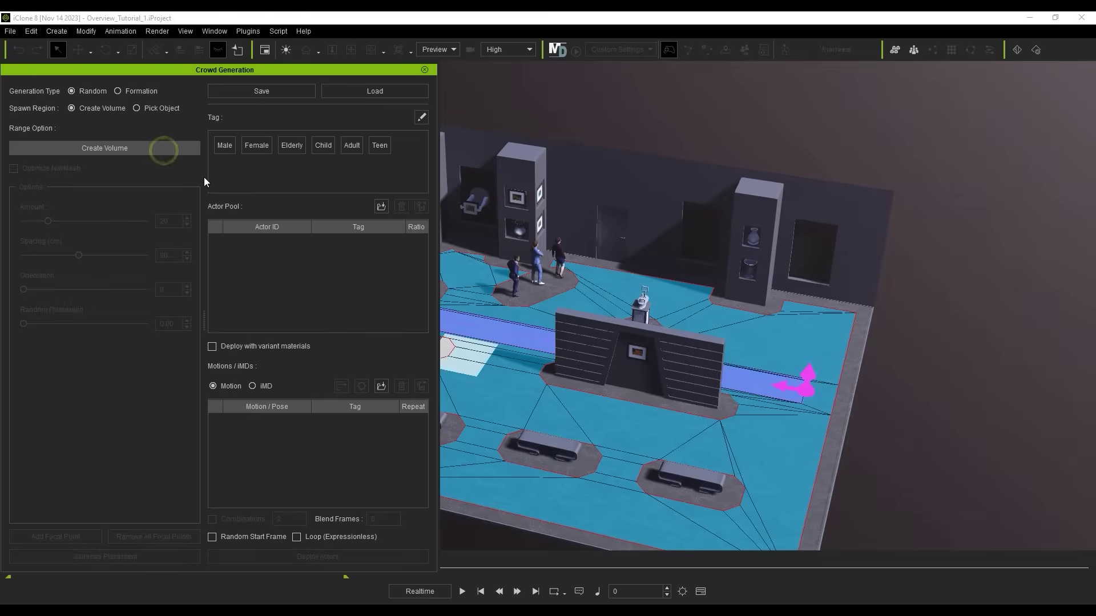
- Place the crowd volume between the benches, stretch it wider, and set five spawn spots
{"action": "left_click", "coordinate": [622, 419]}
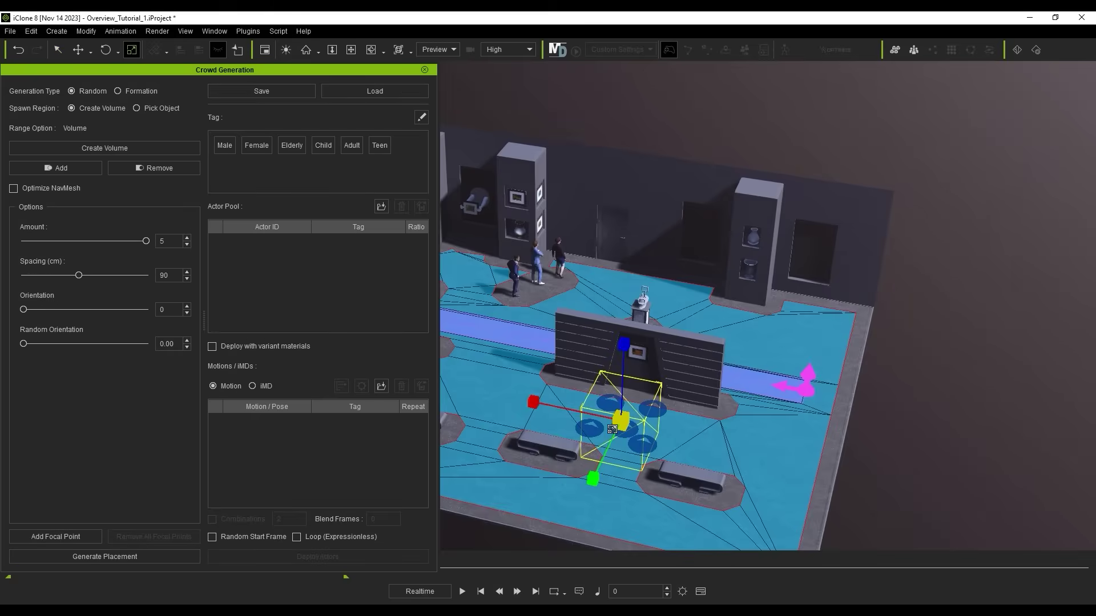
{"action": "left_click_drag", "start_coordinate": [521, 402], "coordinate": [426, 352]}
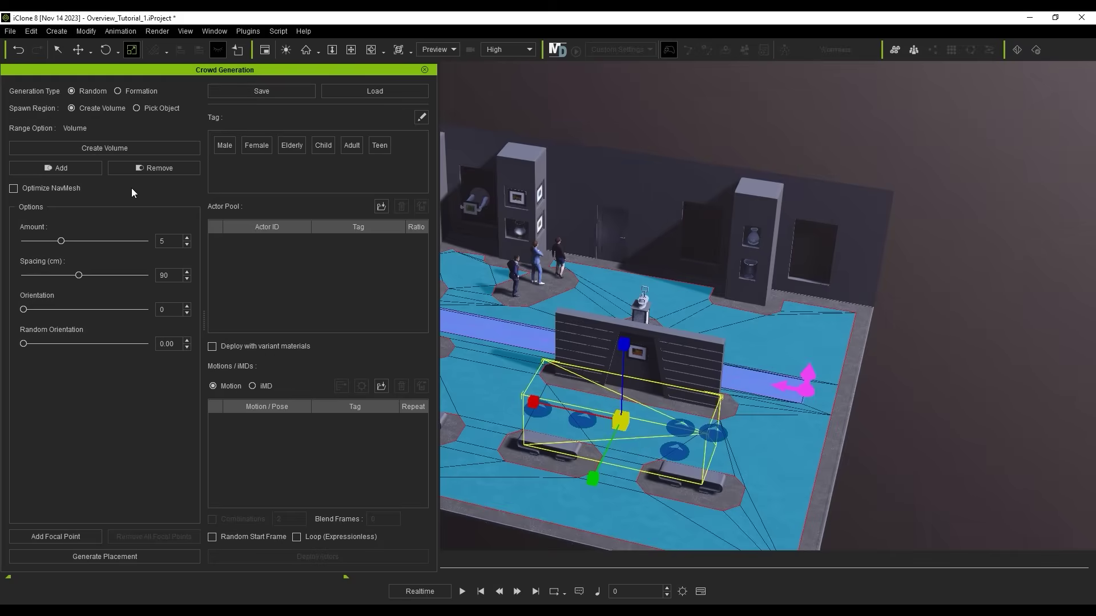
{"action": "left_click", "coordinate": [62, 242]}
- Add a focal point moved toward the display wall, then return to selection mode
{"action": "left_click", "coordinate": [68, 536]}
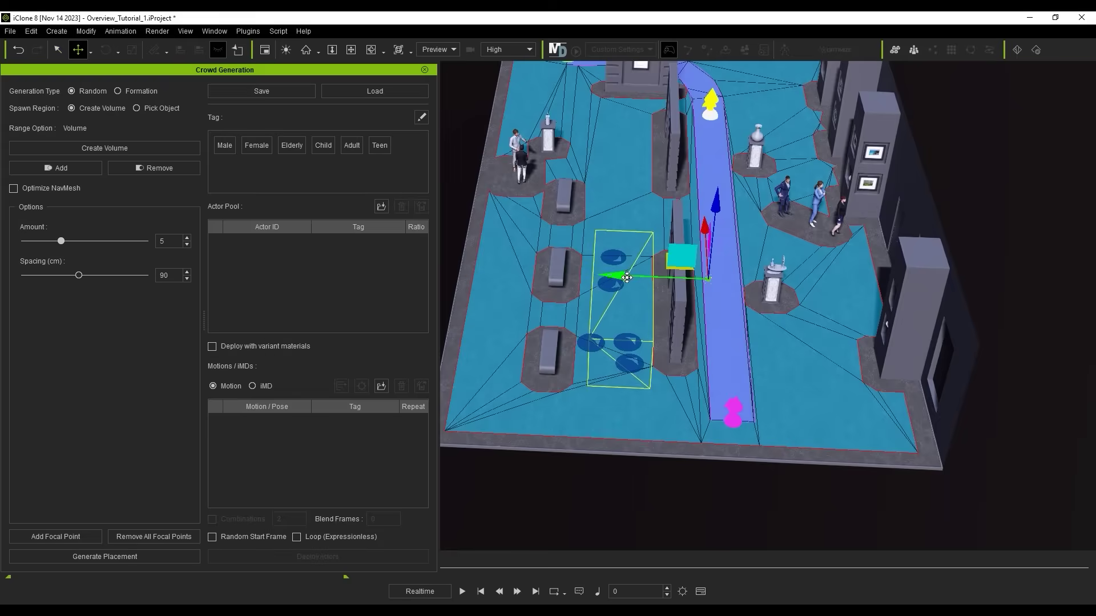
{"action": "left_click_drag", "start_coordinate": [629, 280], "coordinate": [598, 280]}
{"action": "right_click_drag", "start_coordinate": [597, 281], "coordinate": [879, 269]}
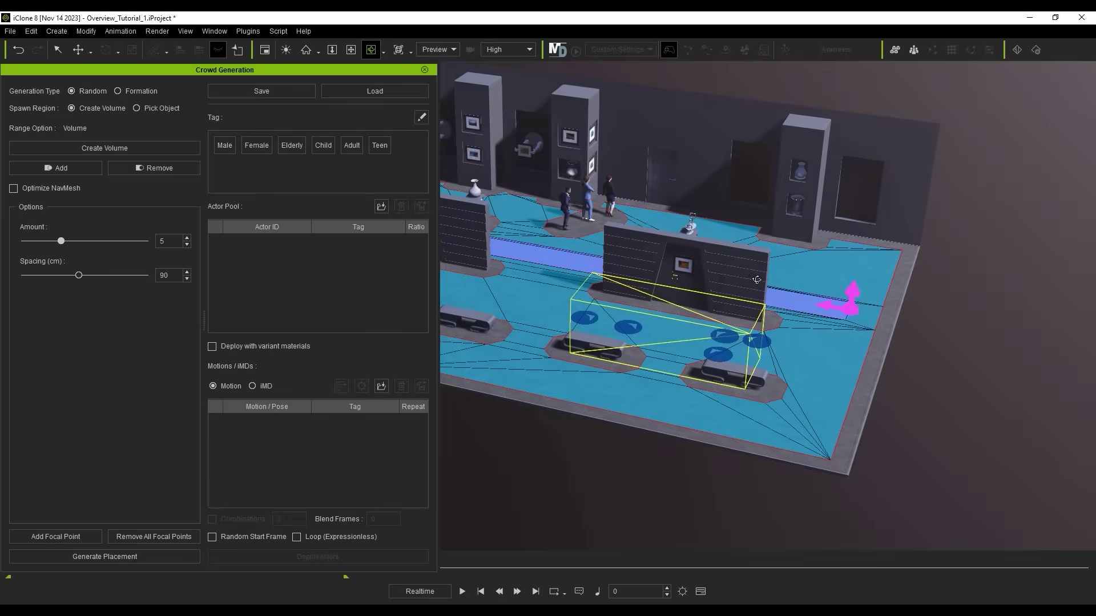
{"action": "key", "text": "q"}
{"action": "left_click", "coordinate": [155, 336]}
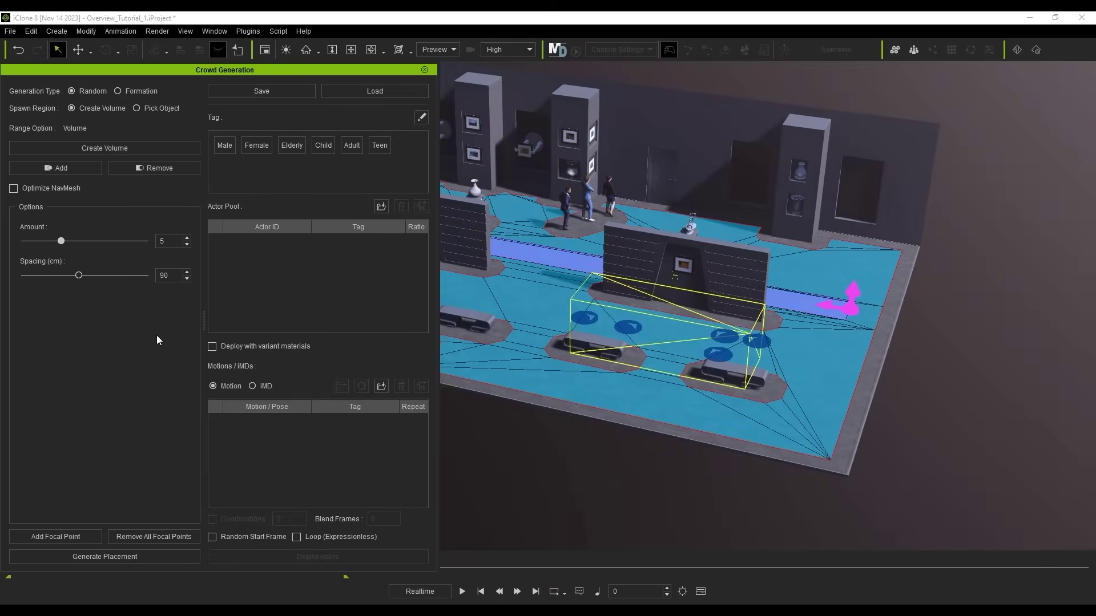
{"action": "key", "text": "F4"}
- Add five Business actors to the pool and four City Life 'stand' motions, including Chat_Stand_F and Mobile_Stand_M
{"action": "left_click_drag", "start_coordinate": [919, 394], "coordinate": [919, 394]}
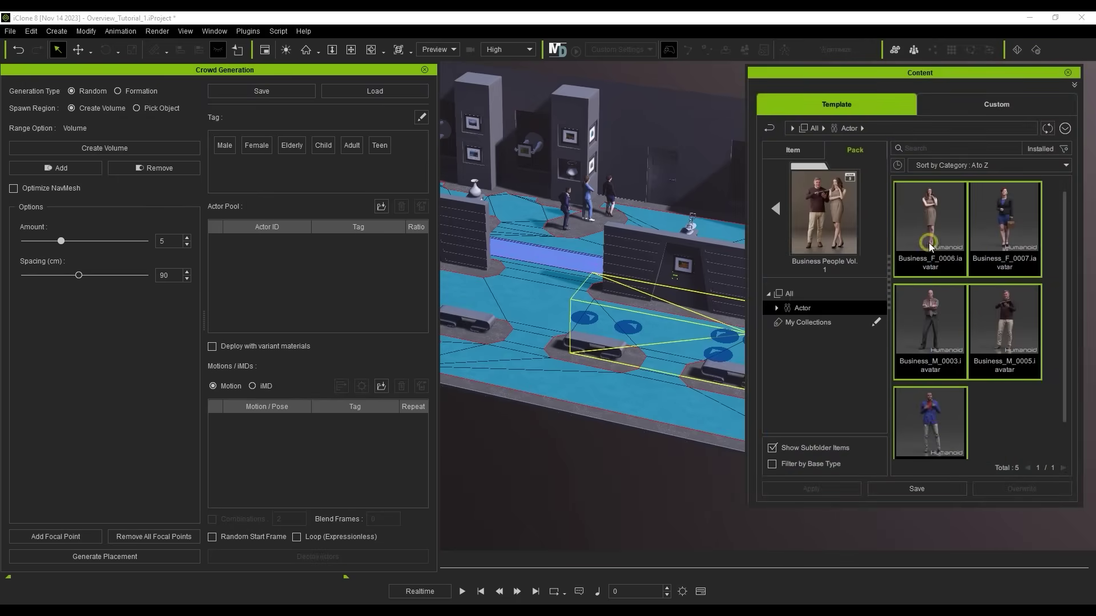
{"action": "left_click_drag", "start_coordinate": [928, 243], "coordinate": [314, 274]}
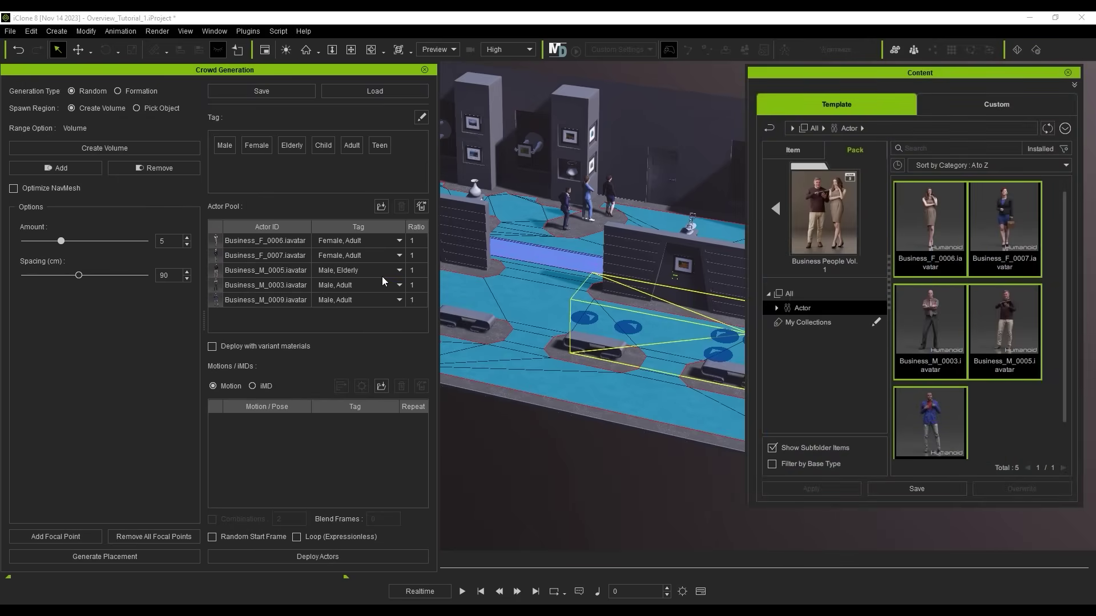
{"action": "left_click", "coordinate": [776, 209]}
{"action": "left_click", "coordinate": [810, 256]}
{"action": "double_click", "coordinate": [930, 259]}
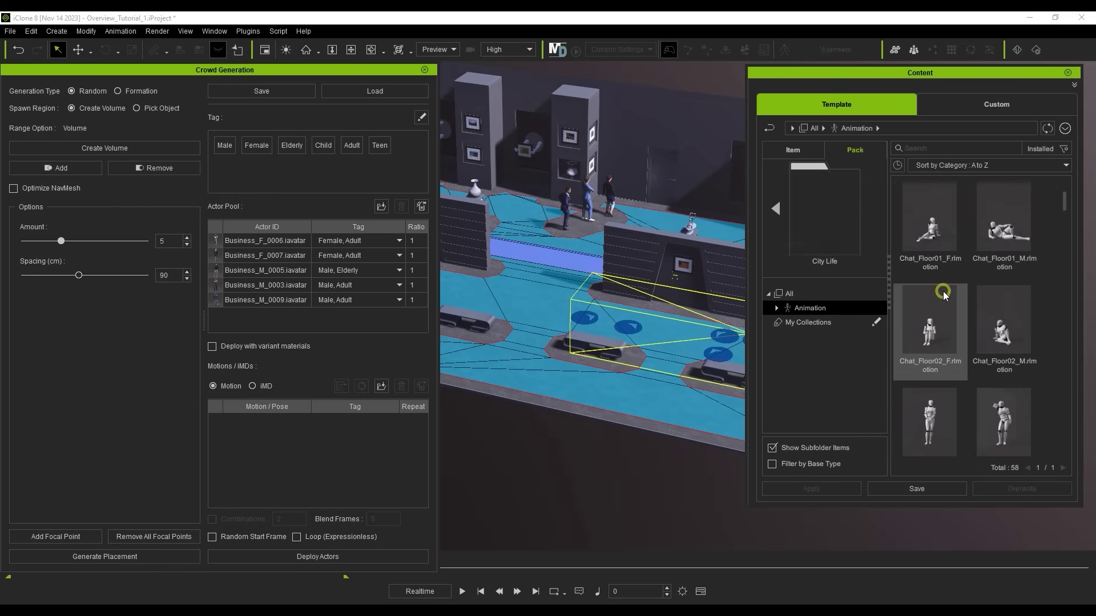
{"action": "left_click", "coordinate": [938, 149]}
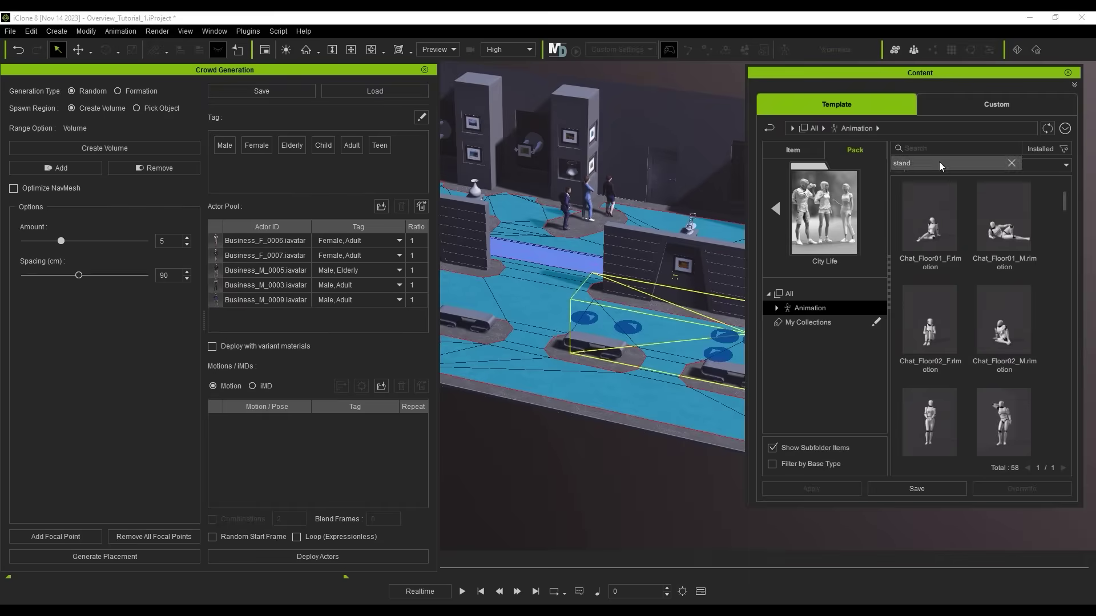
{"action": "left_click", "coordinate": [936, 163]}
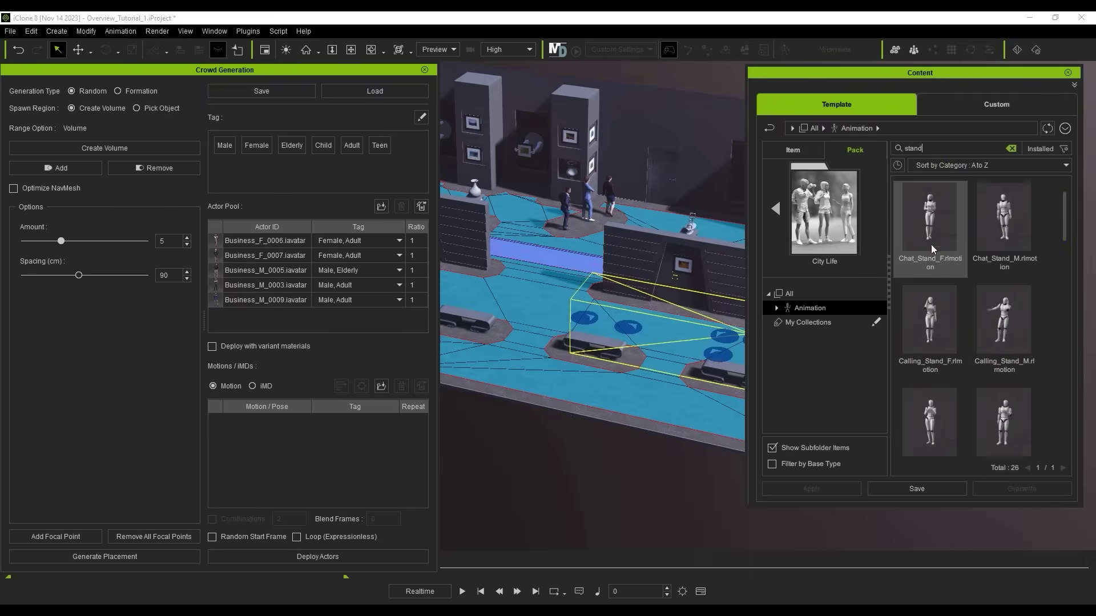
{"action": "left_click_drag", "start_coordinate": [932, 245], "coordinate": [325, 445]}
{"action": "left_click_drag", "start_coordinate": [1004, 394], "coordinate": [314, 451]}
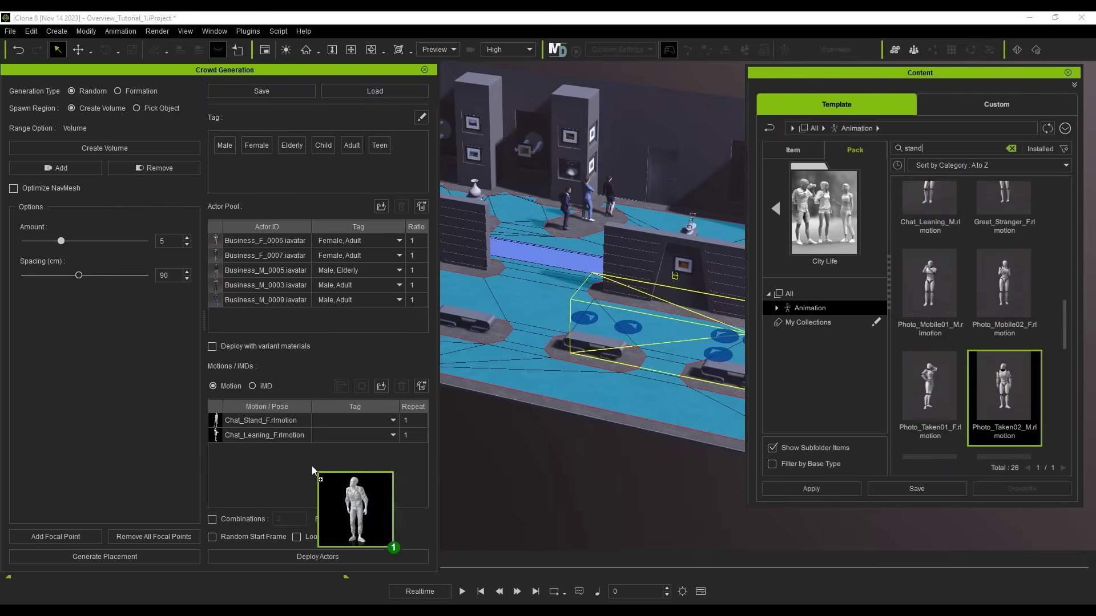
{"action": "scroll", "coordinate": [1004, 319], "scroll_direction": "up", "scroll_amount": 10}
{"action": "scroll", "coordinate": [1039, 330], "scroll_direction": "down", "scroll_amount": 1}
{"action": "left_click_drag", "start_coordinate": [1004, 365], "coordinate": [320, 465]}
- Tag Chat_Stand_F and Chat_Leaning_F Female, Chat_Stand_M and Mobile_Stand_M Male, enable Random Start Frame, and deploy
{"action": "left_click", "coordinate": [1068, 72]}
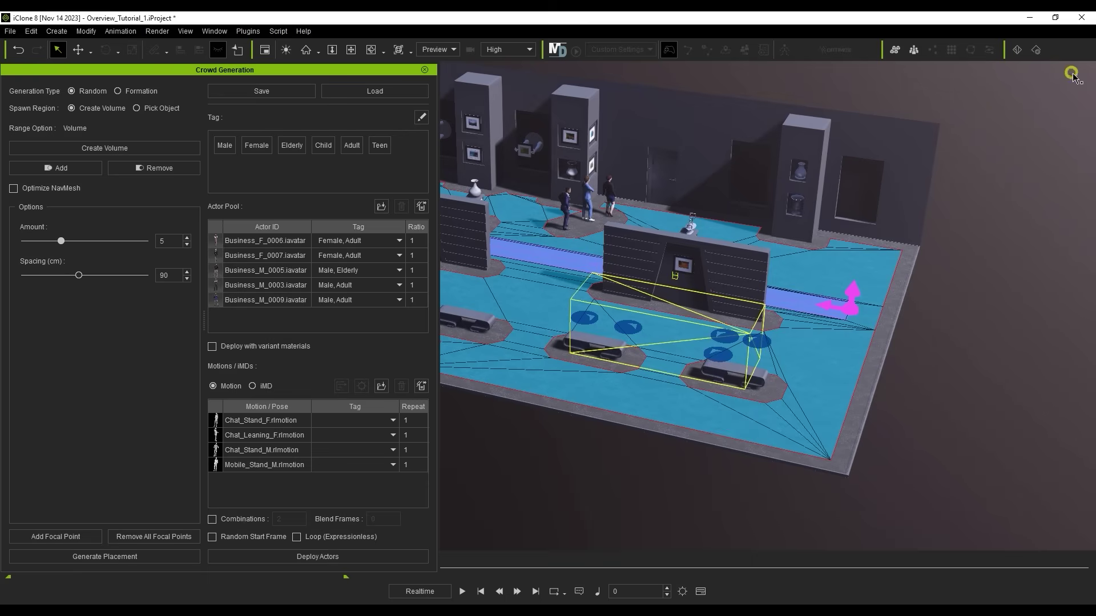
{"action": "left_click", "coordinate": [393, 420]}
{"action": "left_click", "coordinate": [337, 450]}
{"action": "left_click", "coordinate": [390, 435]}
{"action": "left_click", "coordinate": [334, 463]}
{"action": "left_click", "coordinate": [393, 450]}
{"action": "left_click", "coordinate": [331, 465]}
{"action": "left_click", "coordinate": [393, 464]}
{"action": "left_click", "coordinate": [331, 480]}
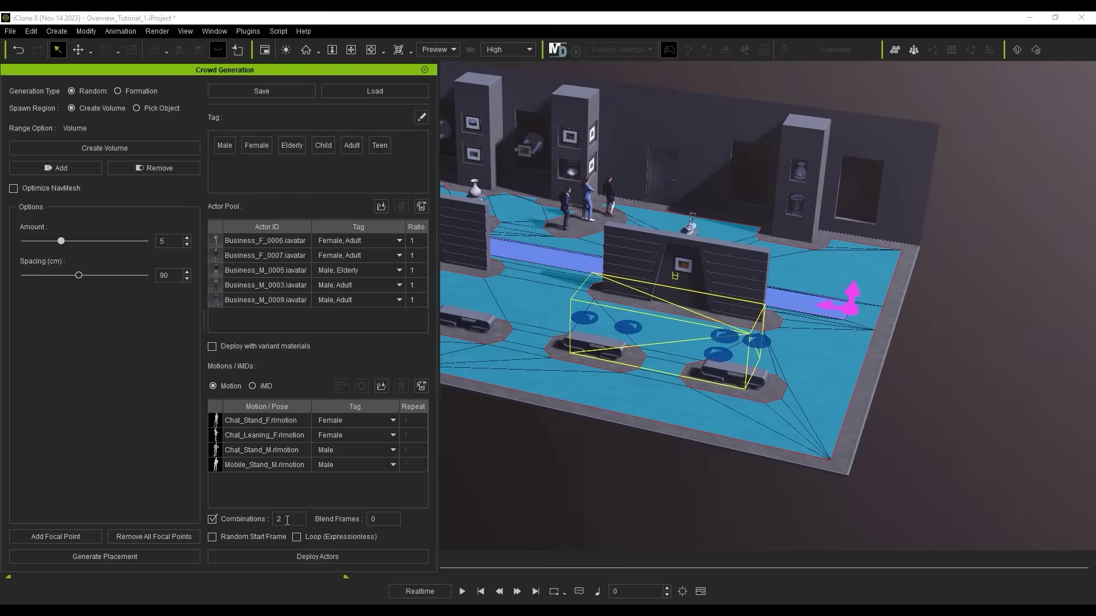
{"action": "left_click", "coordinate": [251, 539]}
{"action": "left_click", "coordinate": [367, 560]}
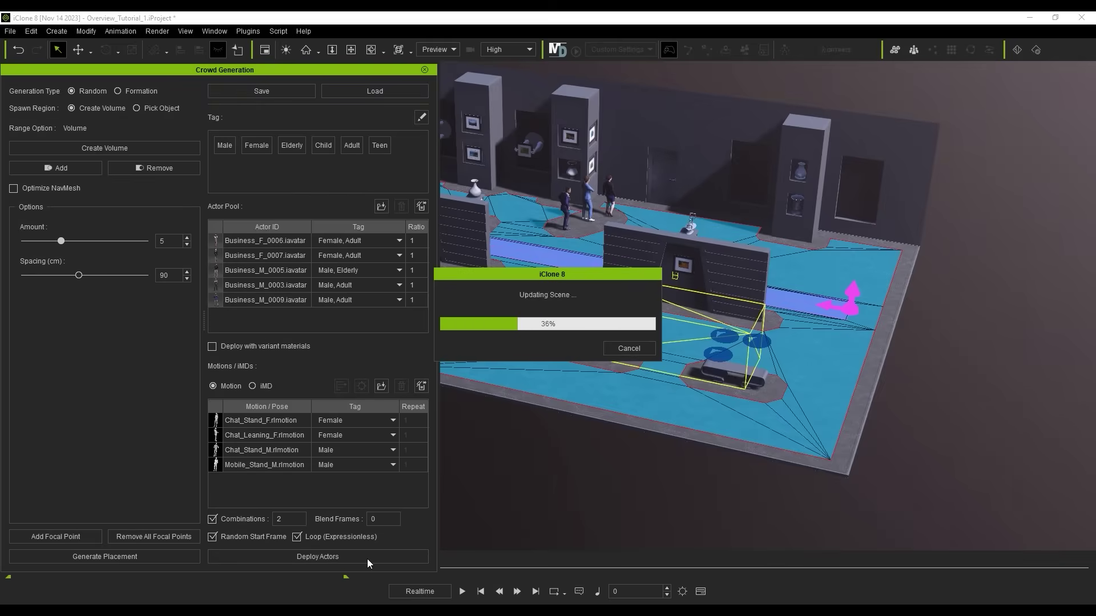
- Close the crowd generation settings and preview the crowd with one playback
{"action": "left_click", "coordinate": [424, 69]}
{"action": "left_click", "coordinate": [463, 591]}
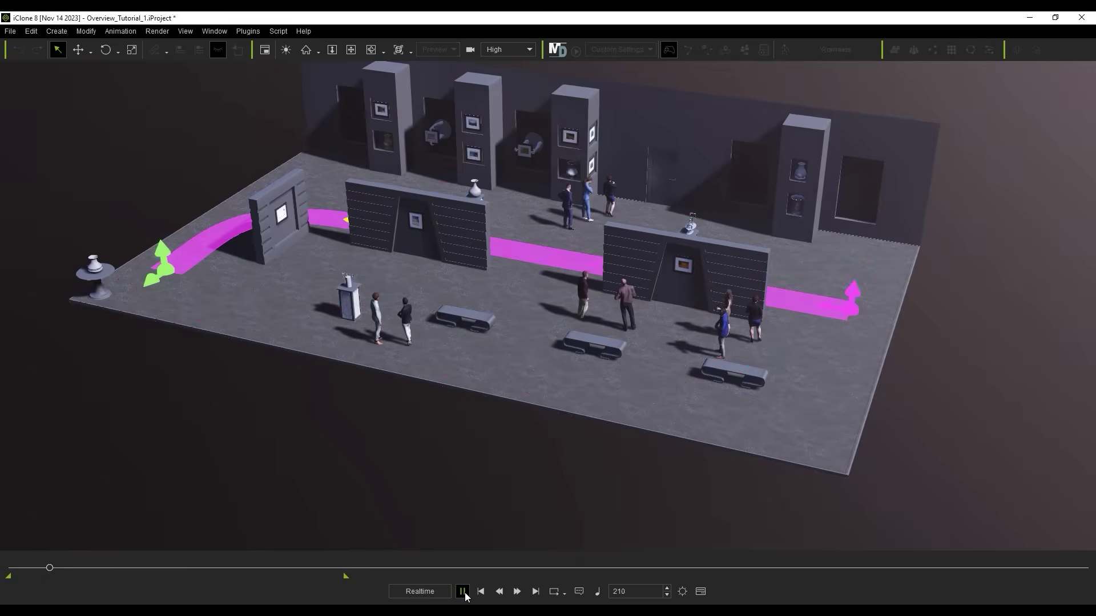
{"action": "left_click", "coordinate": [462, 592]}
- Select the two women with the Rotate tool (E), return to selection (Q), and replay
{"action": "left_click", "coordinate": [722, 330]}
{"action": "key", "text": "e"}
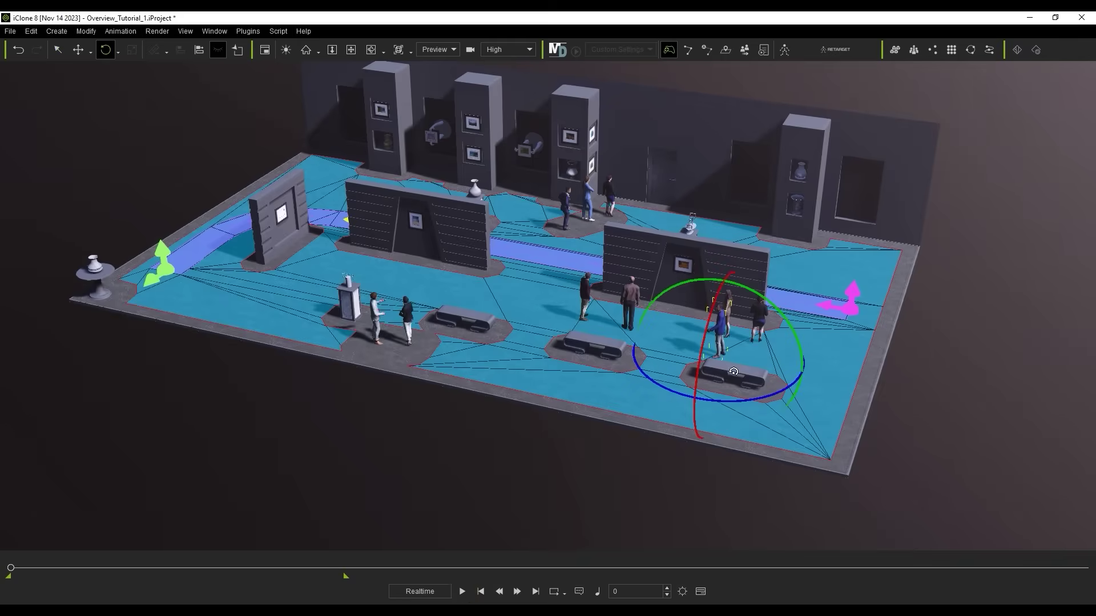
{"action": "left_click", "coordinate": [758, 320]}
{"action": "key", "text": "q"}
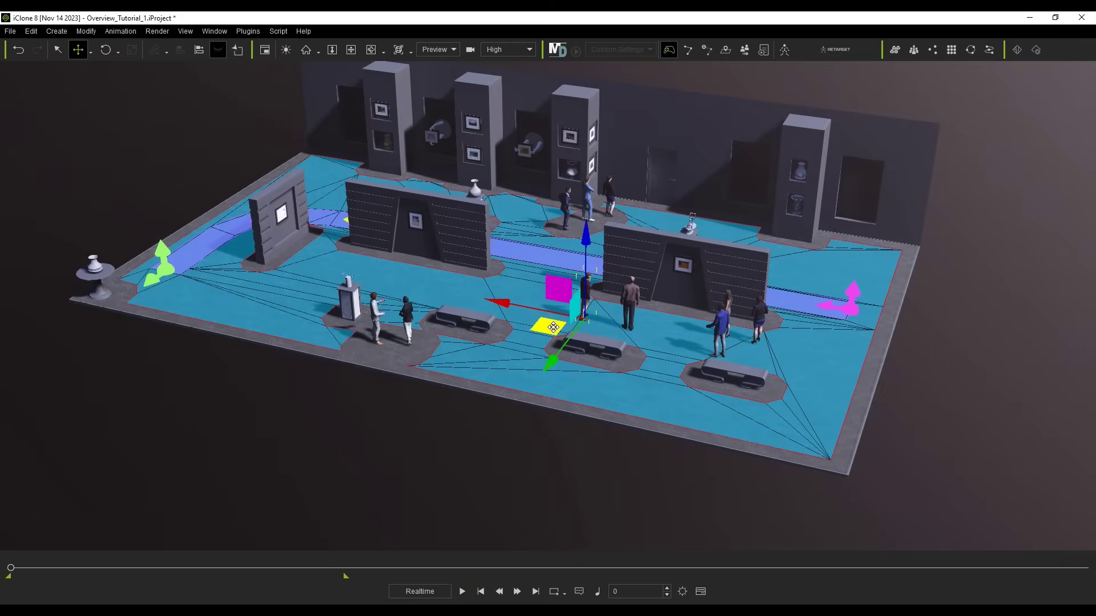
{"action": "left_click", "coordinate": [462, 591]}
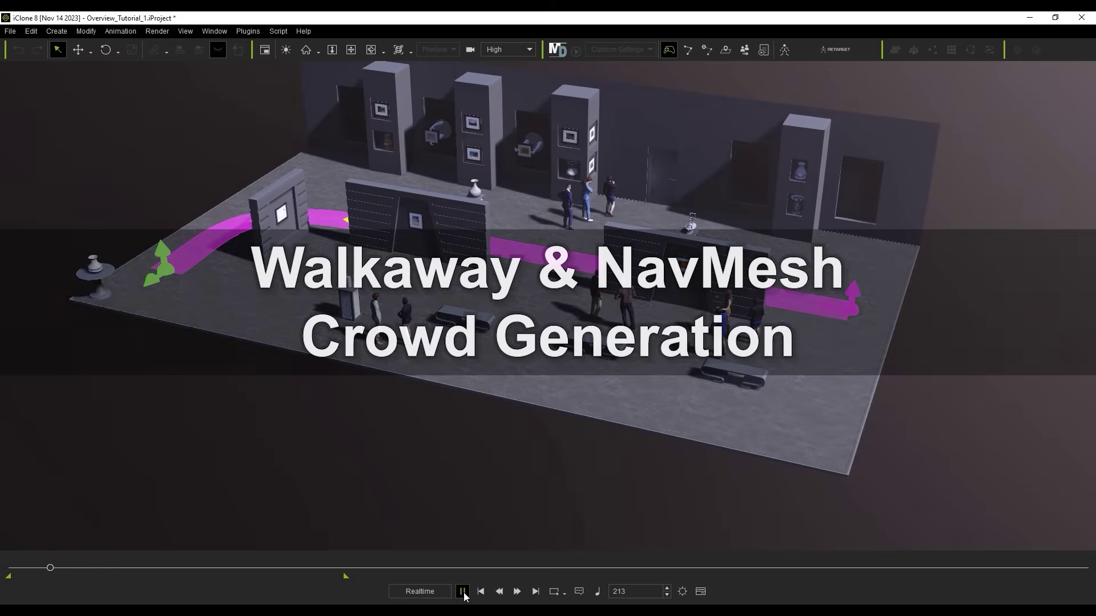
- Stop playback, deselect, tilt the view down, and reopen Create > Scatter > Generate Crowd
{"action": "left_click", "coordinate": [481, 592]}
{"action": "left_click", "coordinate": [516, 485]}
{"action": "right_click_drag", "start_coordinate": [521, 433], "coordinate": [533, 477]}
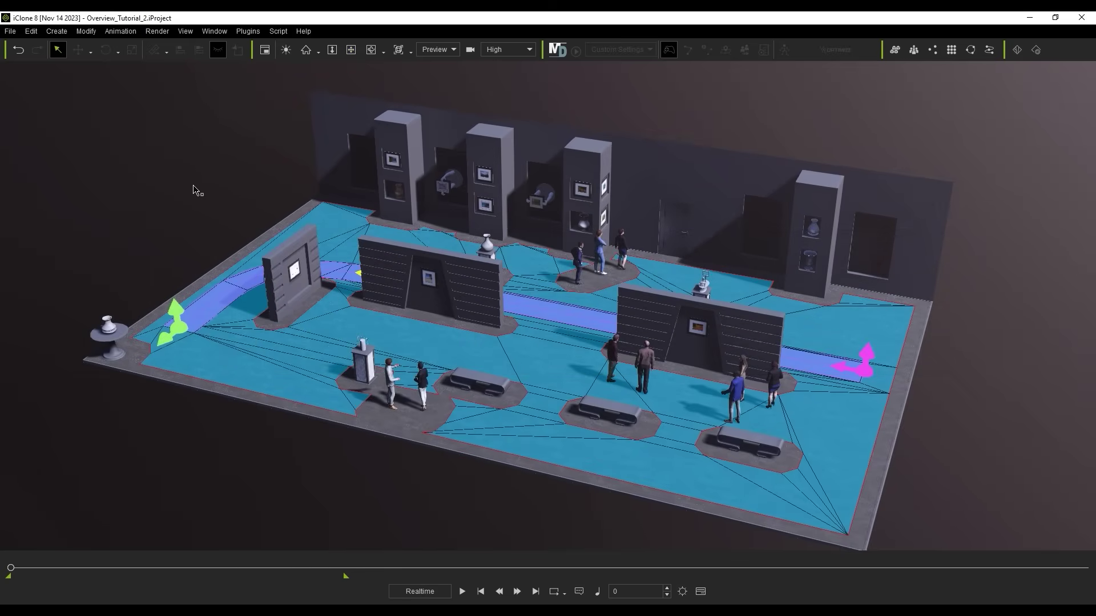
{"action": "left_click", "coordinate": [57, 31]}
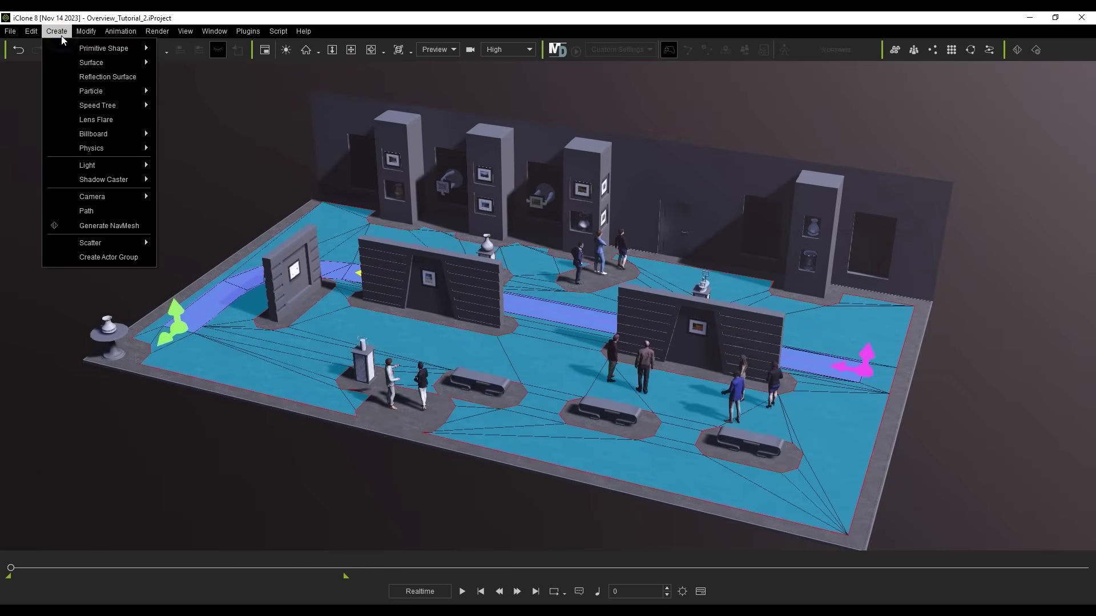
{"action": "mouse_move", "coordinate": [133, 243]}
{"action": "left_click", "coordinate": [220, 242]}
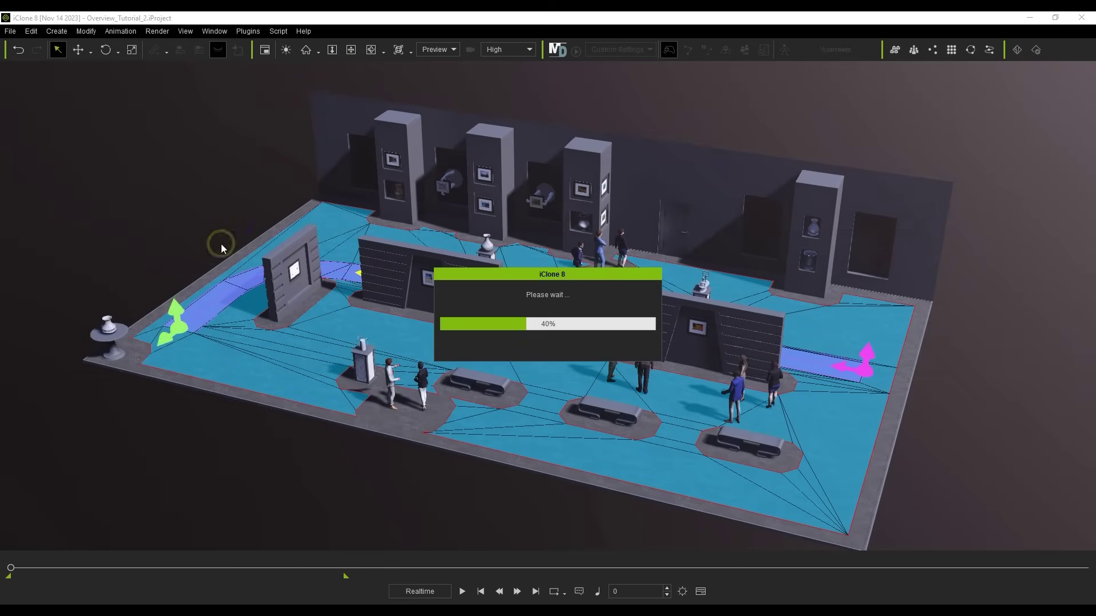
- Empty the actor pool and motion list, and view the whole gallery floor from above
{"action": "left_click", "coordinate": [421, 206]}
{"action": "left_click", "coordinate": [421, 386]}
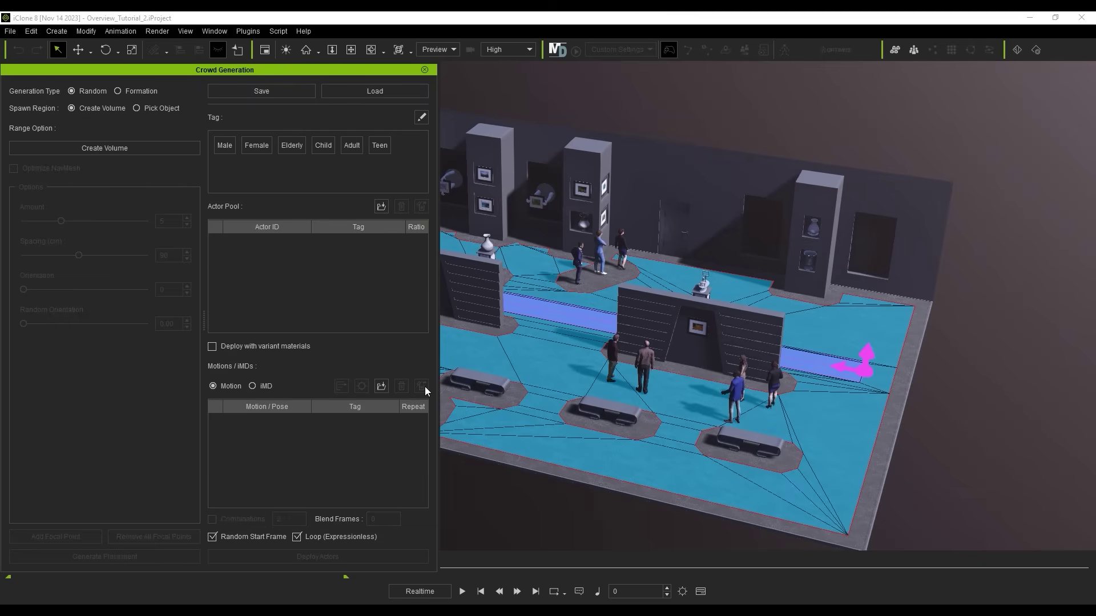
{"action": "right_click_drag", "start_coordinate": [606, 279], "coordinate": [816, 445]}
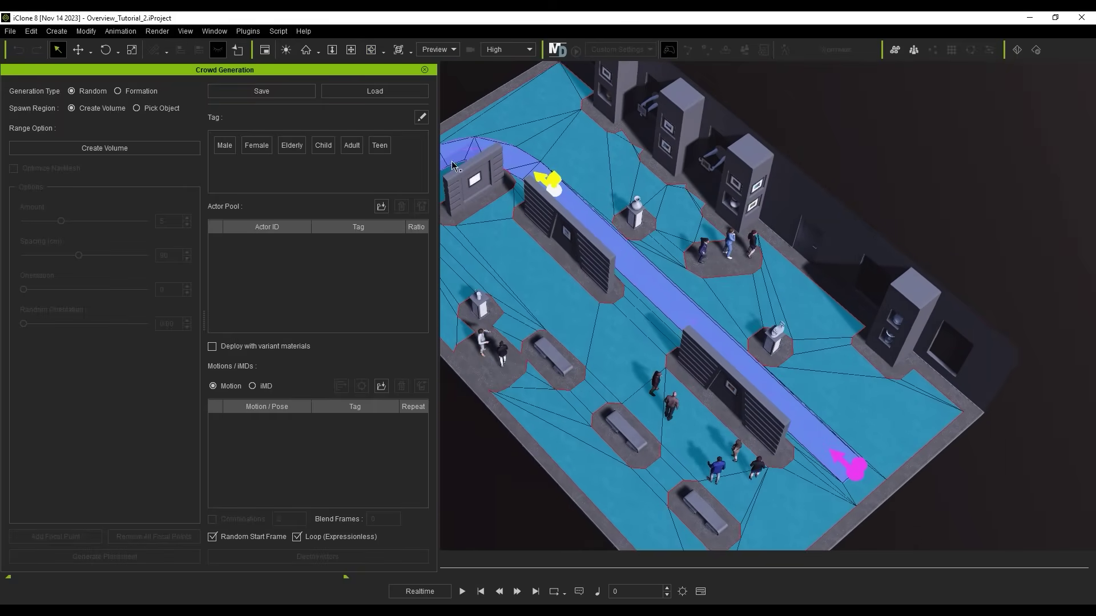
- Generate seven Front-facing spawn points along the picked purple path, spaced 78 cm apart
{"action": "left_click", "coordinate": [153, 109]}
{"action": "left_click", "coordinate": [145, 147]}
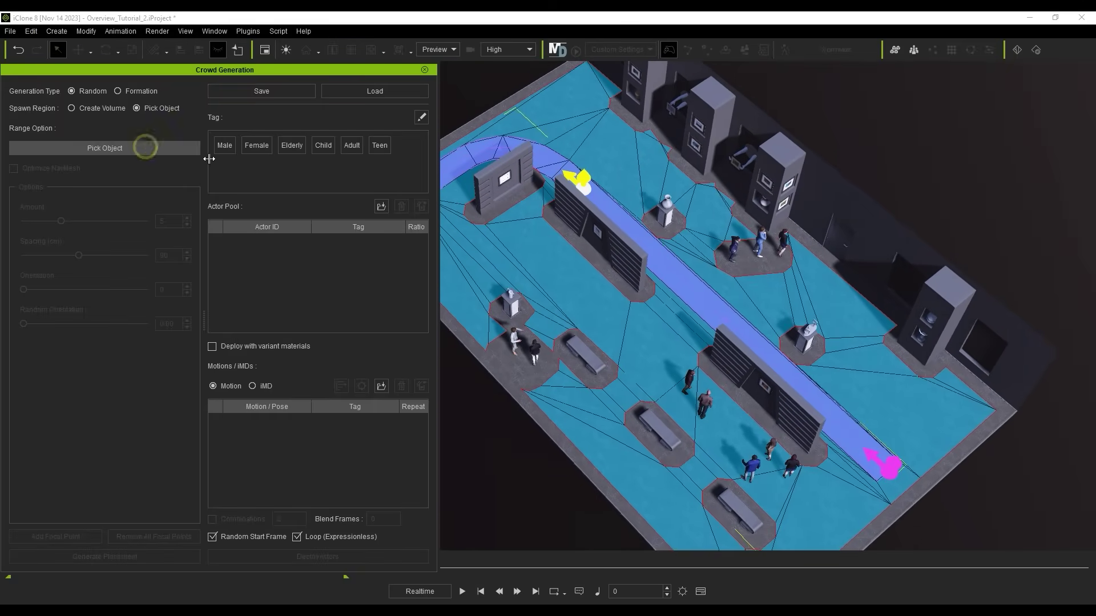
{"action": "left_click", "coordinate": [662, 259]}
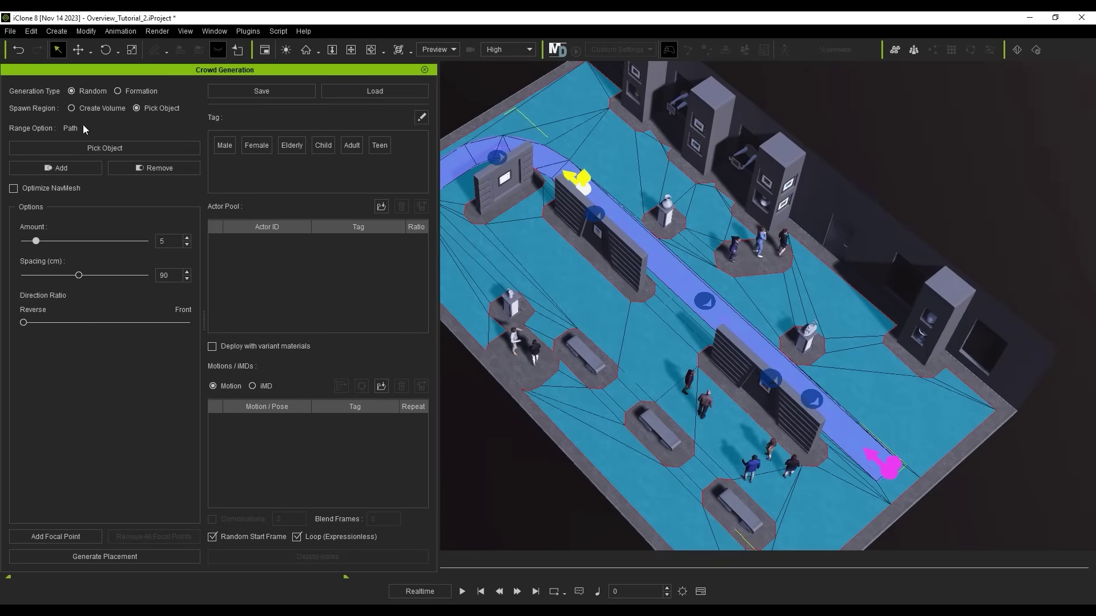
{"action": "mouse_move", "coordinate": [36, 240]}
{"action": "left_mouse_down"}
{"action": "mouse_move", "coordinate": [93, 242]}
{"action": "mouse_move", "coordinate": [40, 242]}
{"action": "left_mouse_up"}
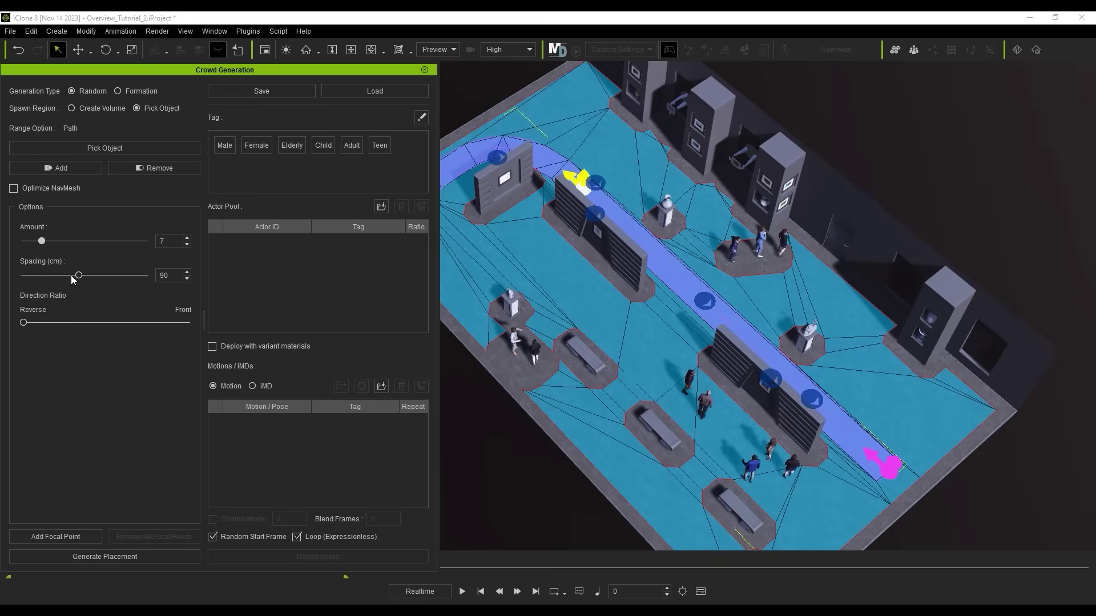
{"action": "left_click_drag", "start_coordinate": [78, 276], "coordinate": [73, 279]}
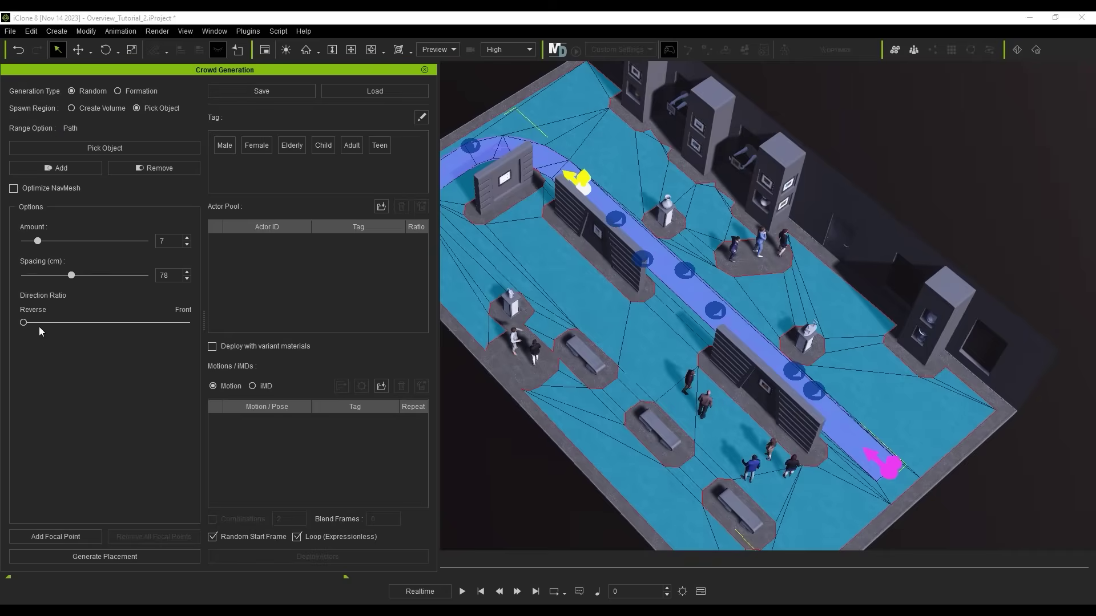
{"action": "left_click_drag", "start_coordinate": [23, 322], "coordinate": [187, 323]}
{"action": "left_click", "coordinate": [185, 559]}
{"action": "left_click", "coordinate": [183, 561]}
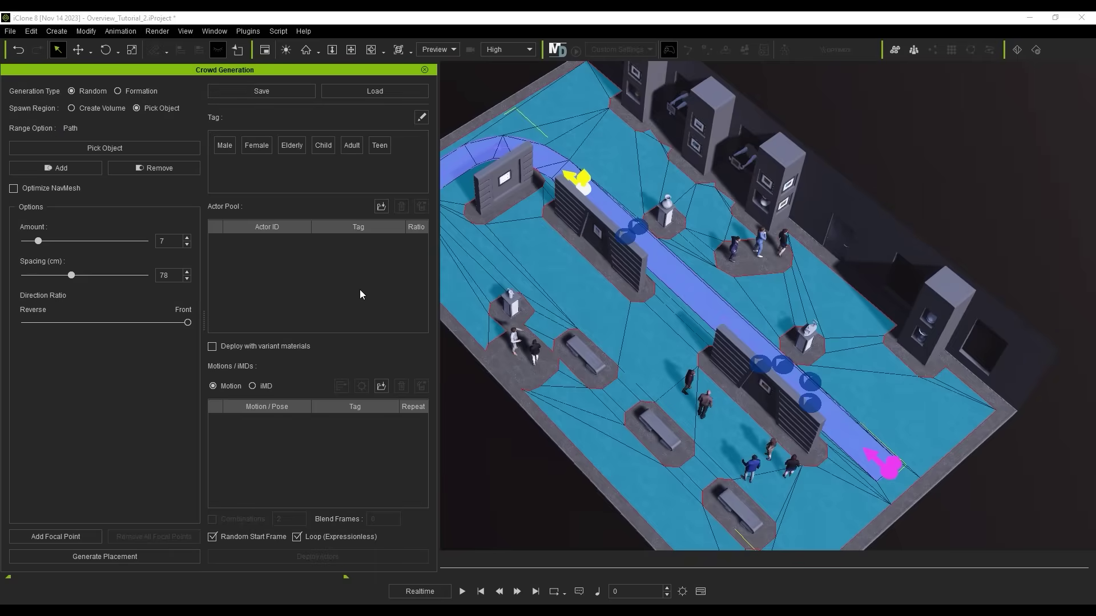
- Switch crowd motions to iMD and add the Business crowd actors to the actor pool
{"action": "left_click", "coordinate": [252, 386]}
{"action": "scroll", "coordinate": [939, 429], "scroll_direction": "down", "scroll_amount": 10}
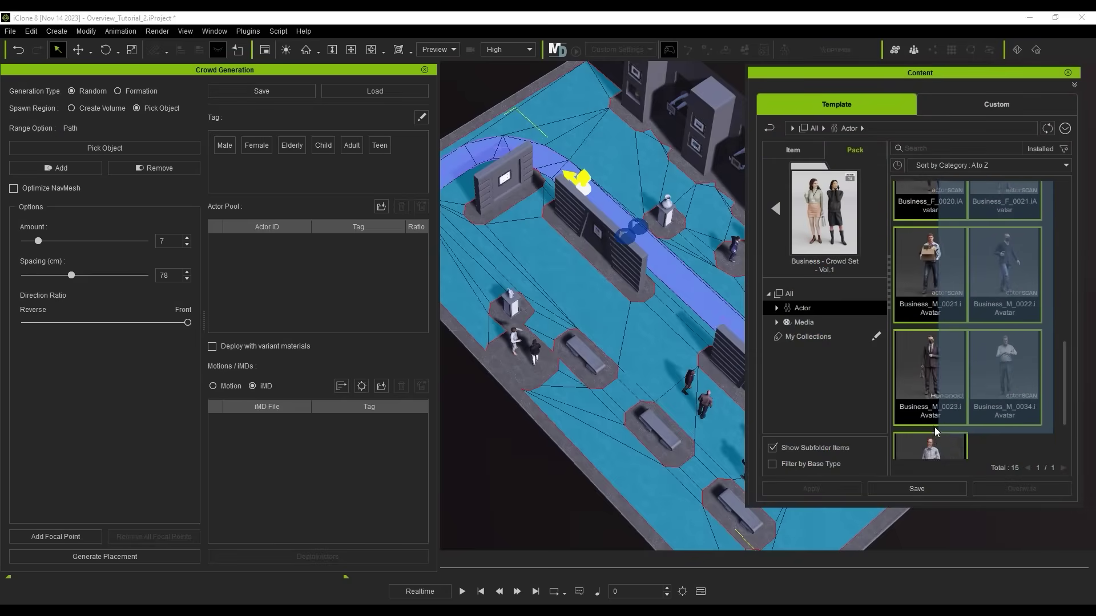
{"action": "left_click_drag", "start_coordinate": [1069, 384], "coordinate": [1067, 210]}
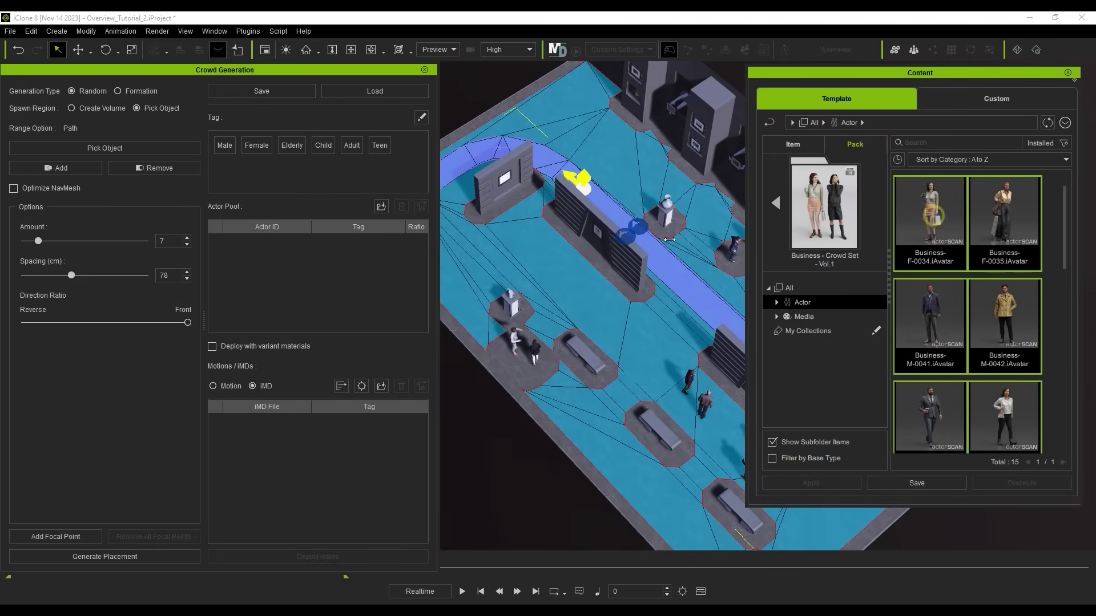
{"action": "left_click_drag", "start_coordinate": [934, 216], "coordinate": [318, 272]}
- Add the Pedestrian Actions walk-style iMDs to the crowd motion list
{"action": "left_click", "coordinate": [769, 122]}
{"action": "scroll", "coordinate": [945, 336], "scroll_direction": "down", "scroll_amount": 10}
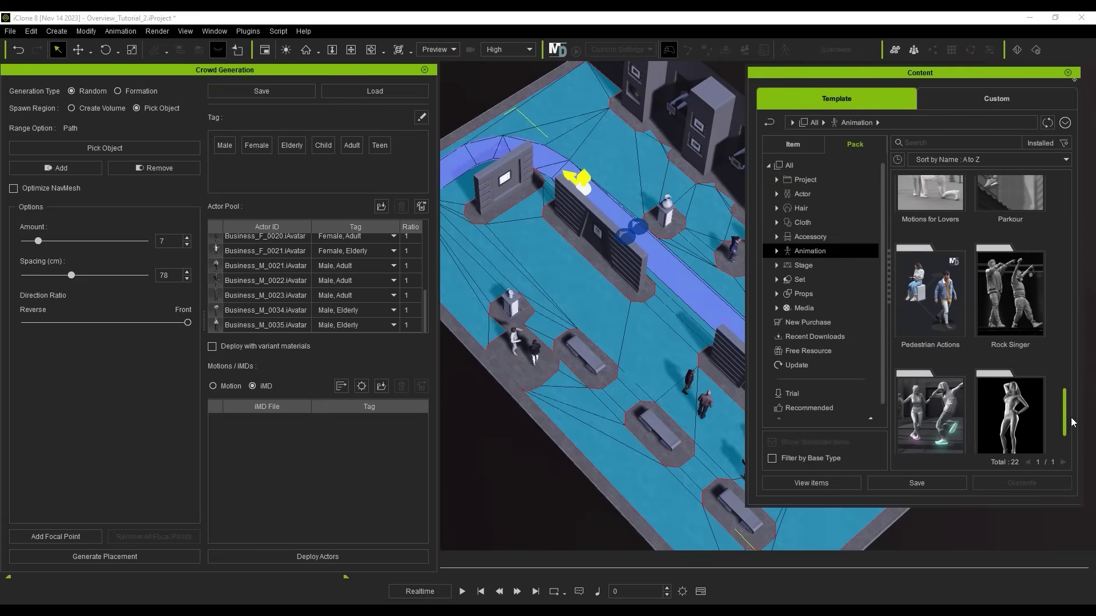
{"action": "double_click", "coordinate": [945, 337]}
{"action": "left_click_drag", "start_coordinate": [1028, 191], "coordinate": [418, 451]}
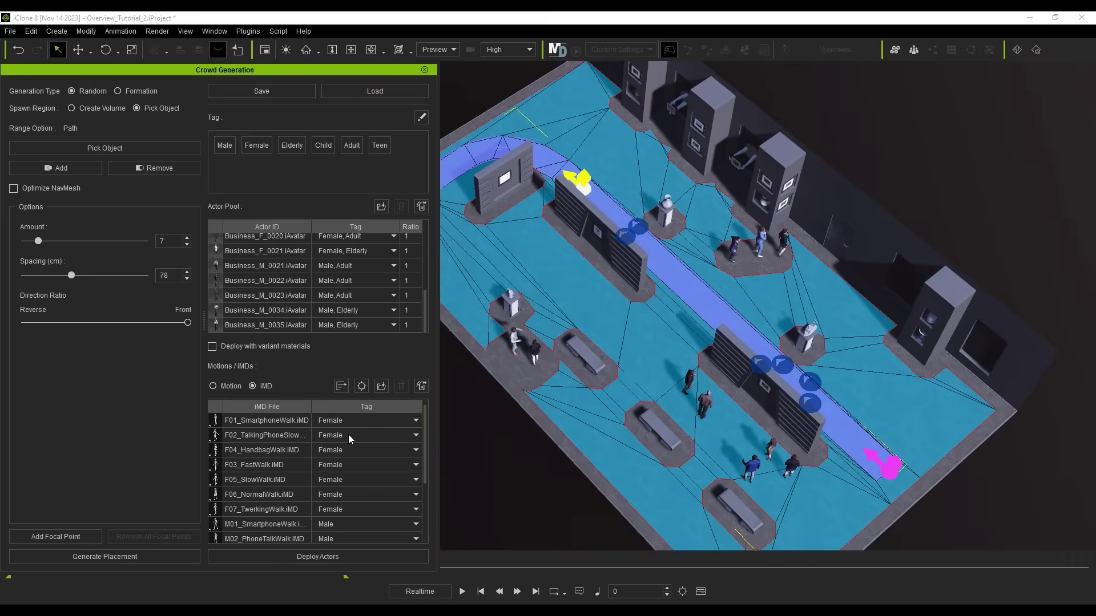
- Set the MD Action Setting Switch Speed Frequency to Never
{"action": "left_click", "coordinate": [361, 387]}
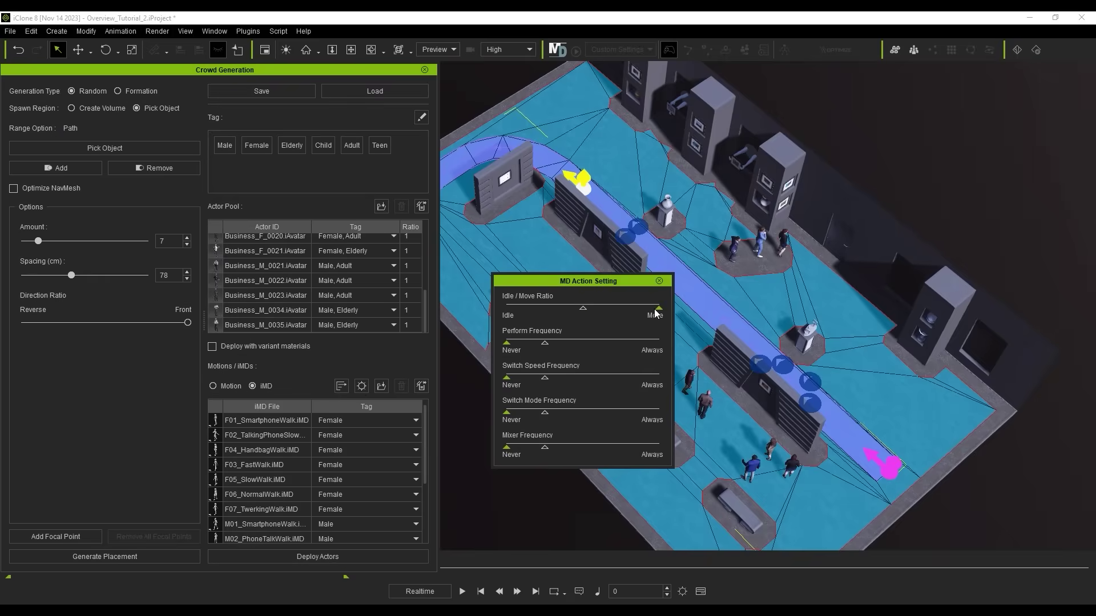
{"action": "left_click_drag", "start_coordinate": [545, 378], "coordinate": [506, 378]}
{"action": "left_click", "coordinate": [660, 281]}
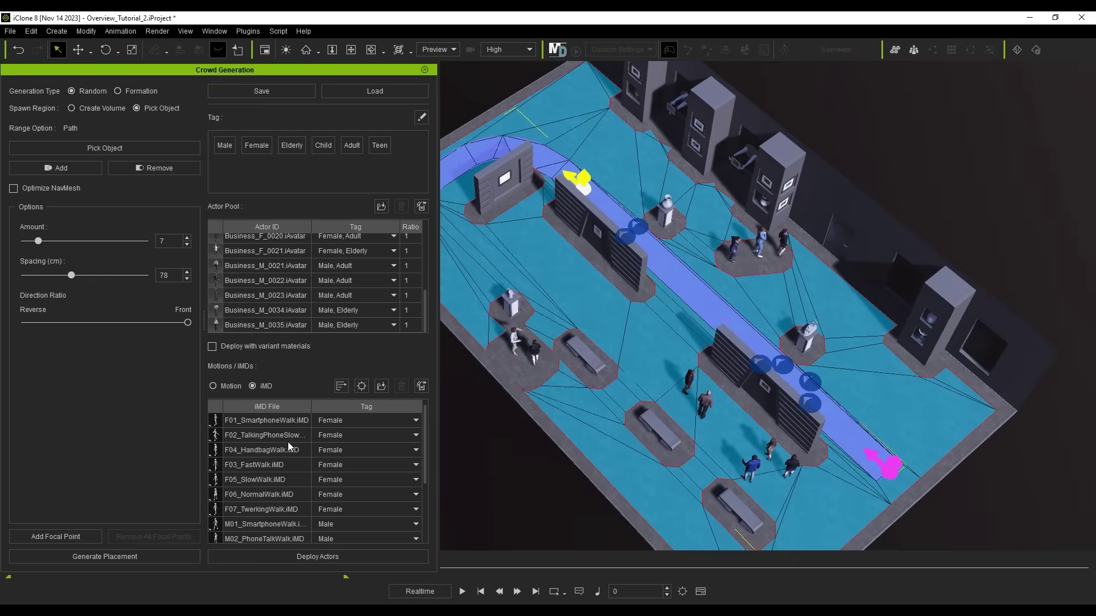
- Deploy the walkers onto the path spawn points, then run and stop a Motion Director simulation
{"action": "left_click", "coordinate": [379, 555]}
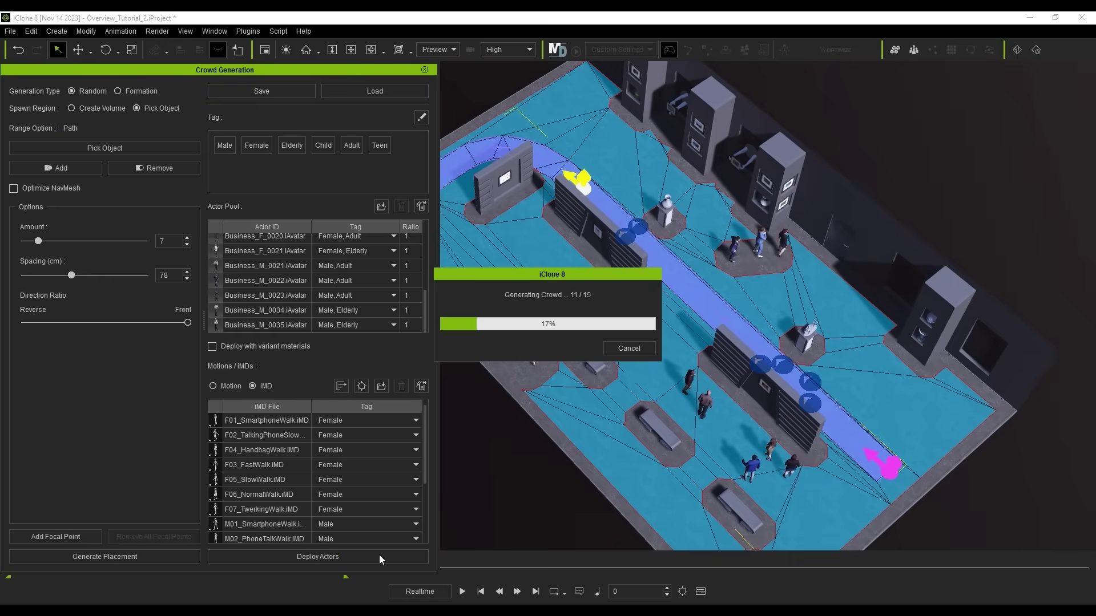
{"action": "left_click", "coordinate": [424, 69]}
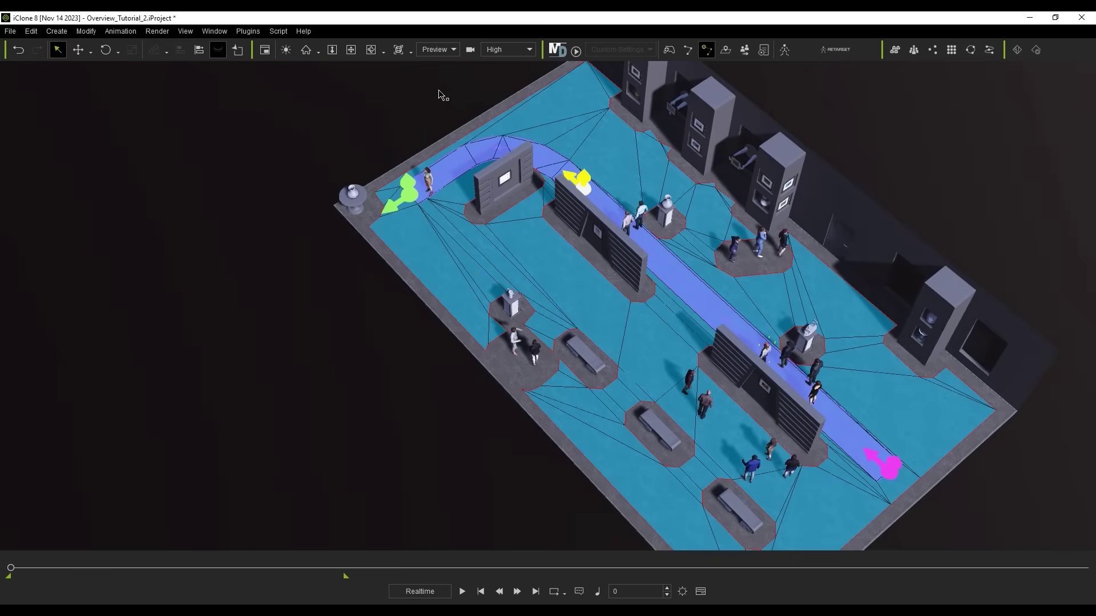
{"action": "right_click_drag", "start_coordinate": [419, 327], "coordinate": [537, 302]}
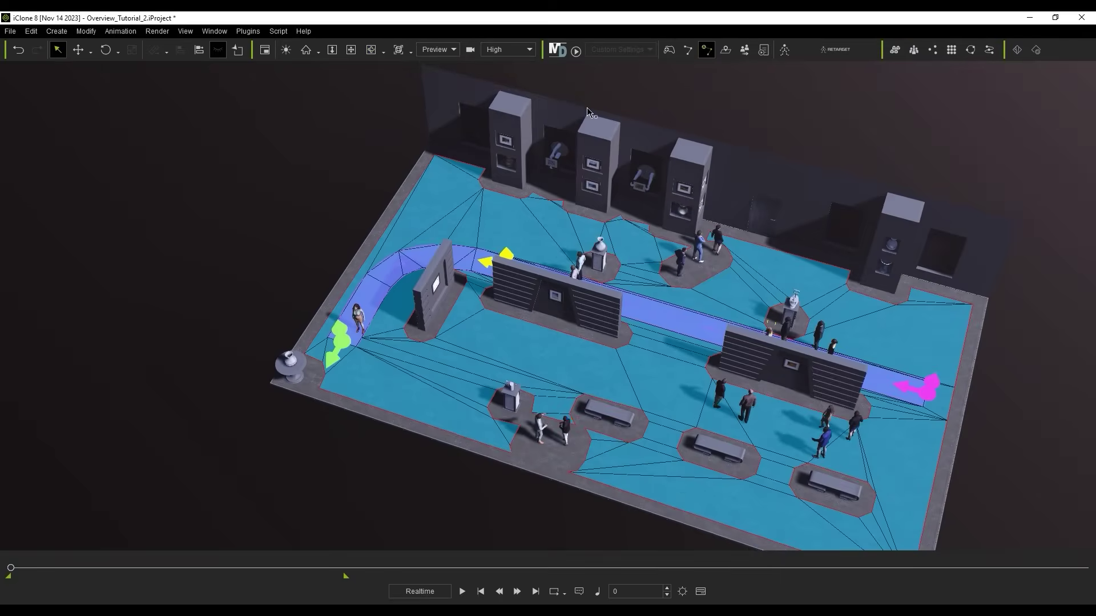
{"action": "left_click", "coordinate": [572, 53]}
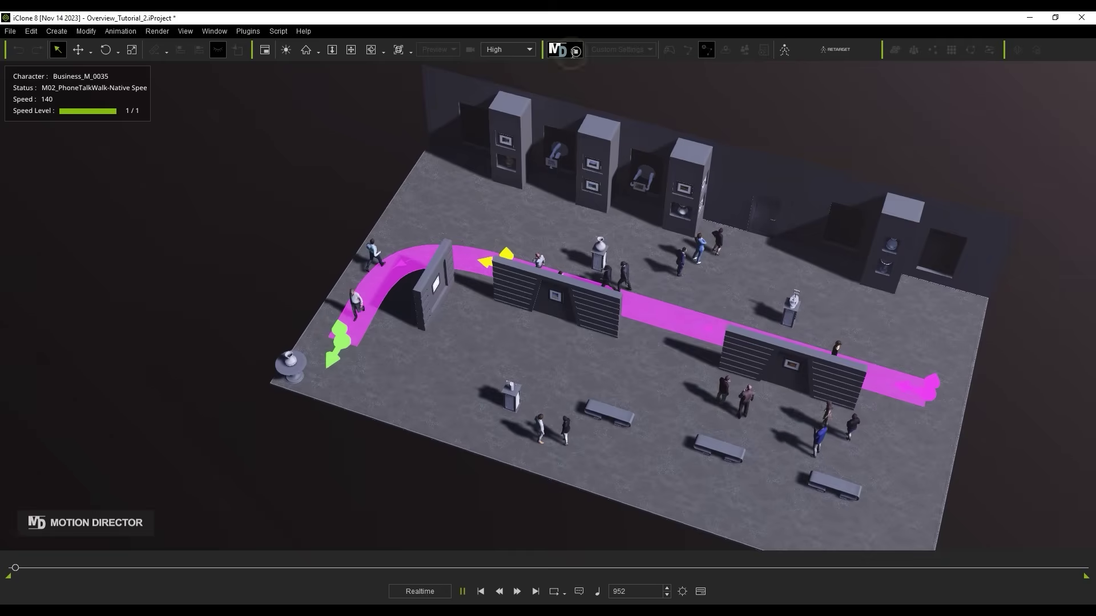
{"action": "left_click", "coordinate": [576, 51]}
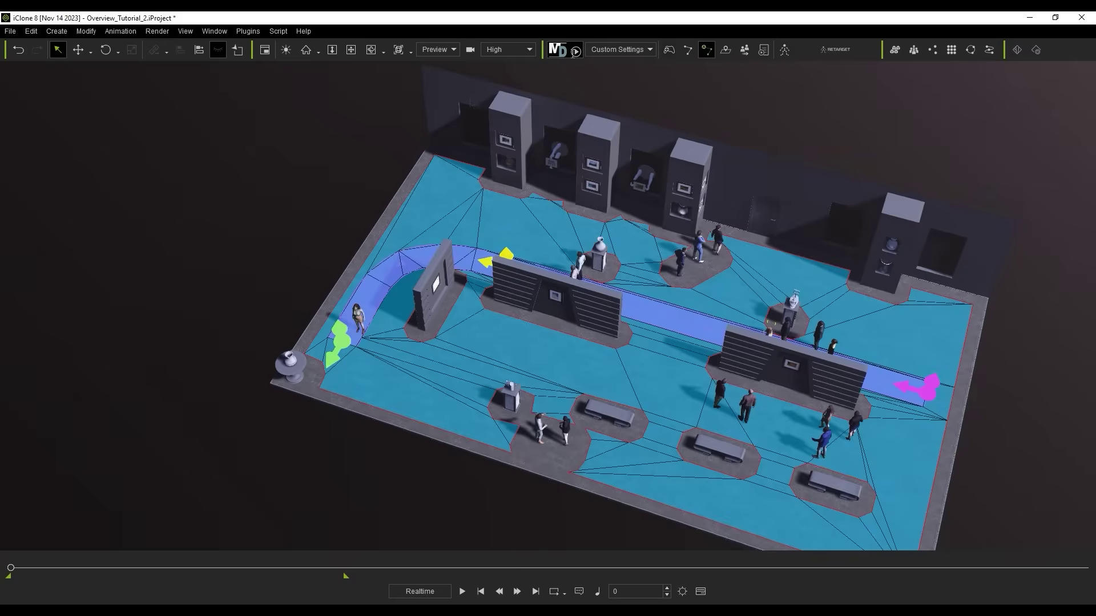
- Generate a new crowd placement on the navmesh: Amount 20, Spacing 170, Random Orientation 0.95
{"action": "left_click", "coordinate": [57, 31]}
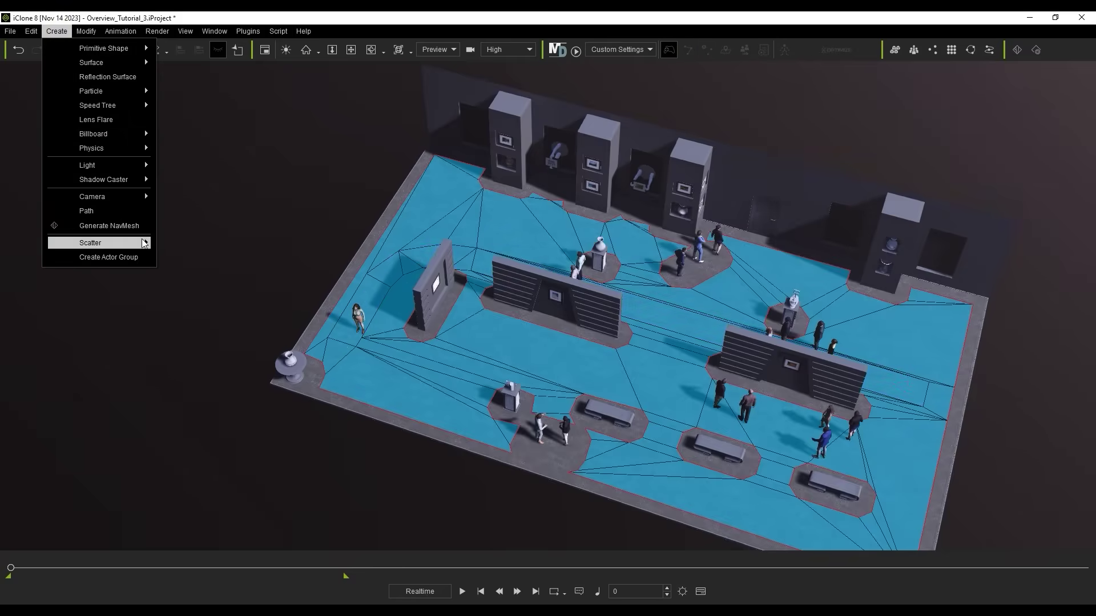
{"action": "mouse_move", "coordinate": [142, 243]}
{"action": "left_click", "coordinate": [222, 247]}
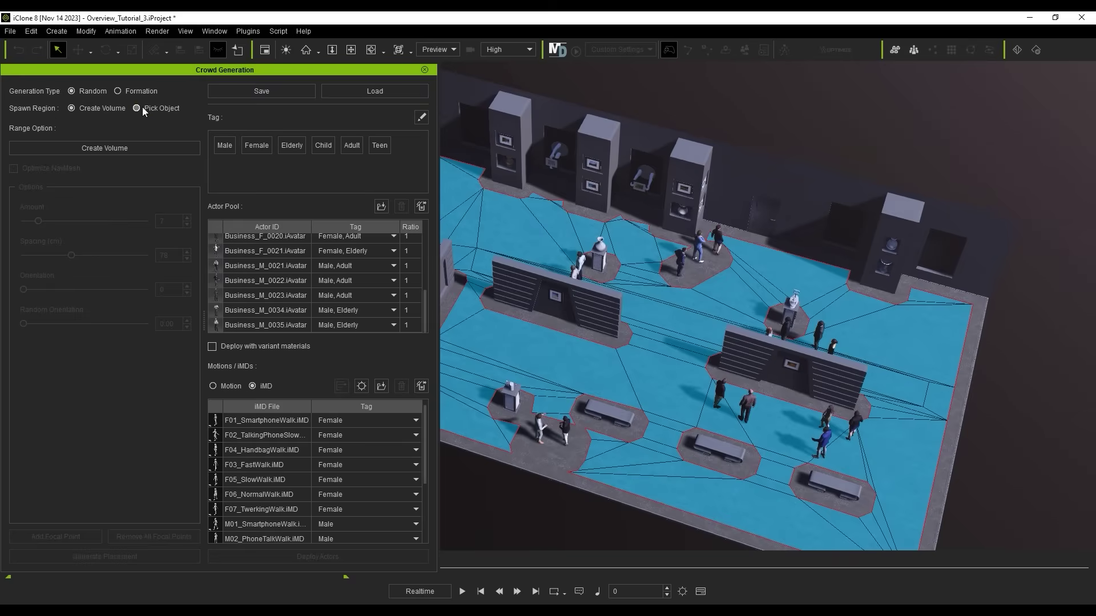
{"action": "left_click", "coordinate": [142, 107]}
{"action": "left_click", "coordinate": [128, 149]}
{"action": "left_click", "coordinate": [609, 371]}
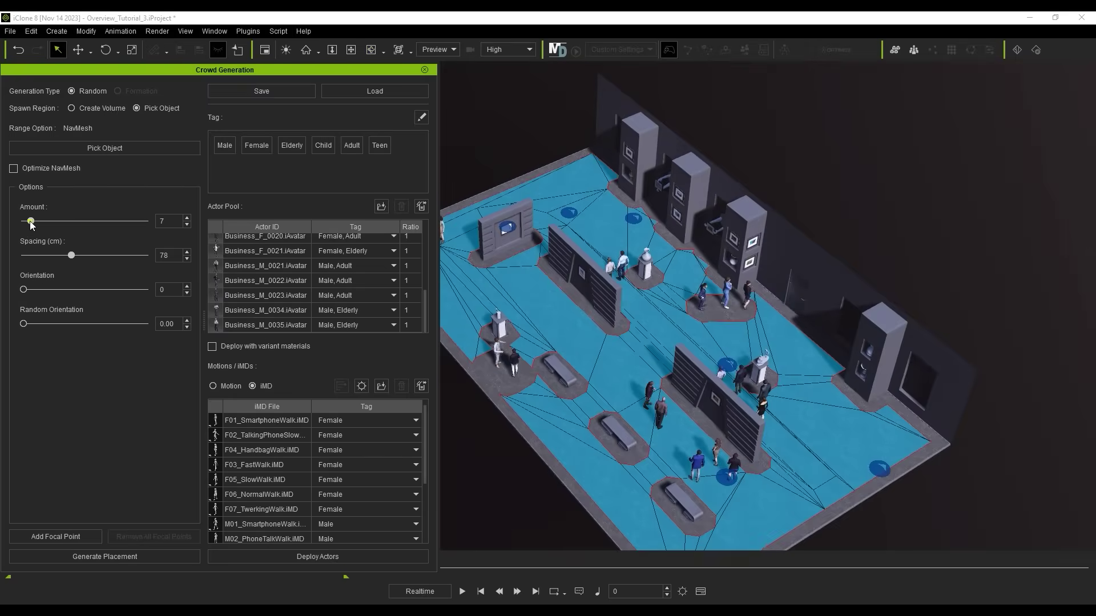
{"action": "left_click_drag", "start_coordinate": [44, 227], "coordinate": [124, 260]}
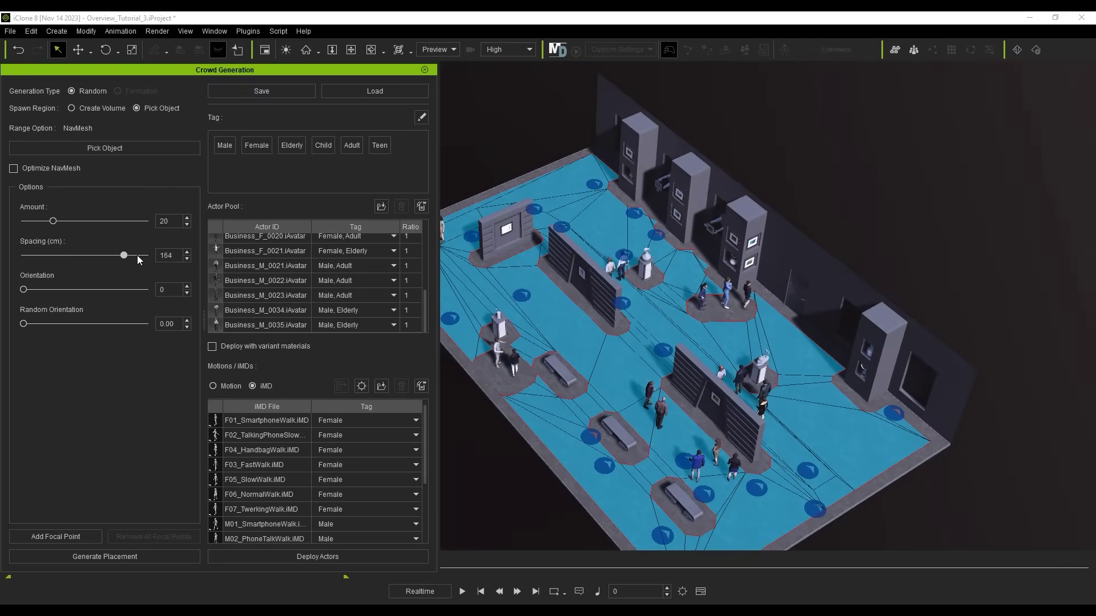
{"action": "left_click", "coordinate": [137, 255]}
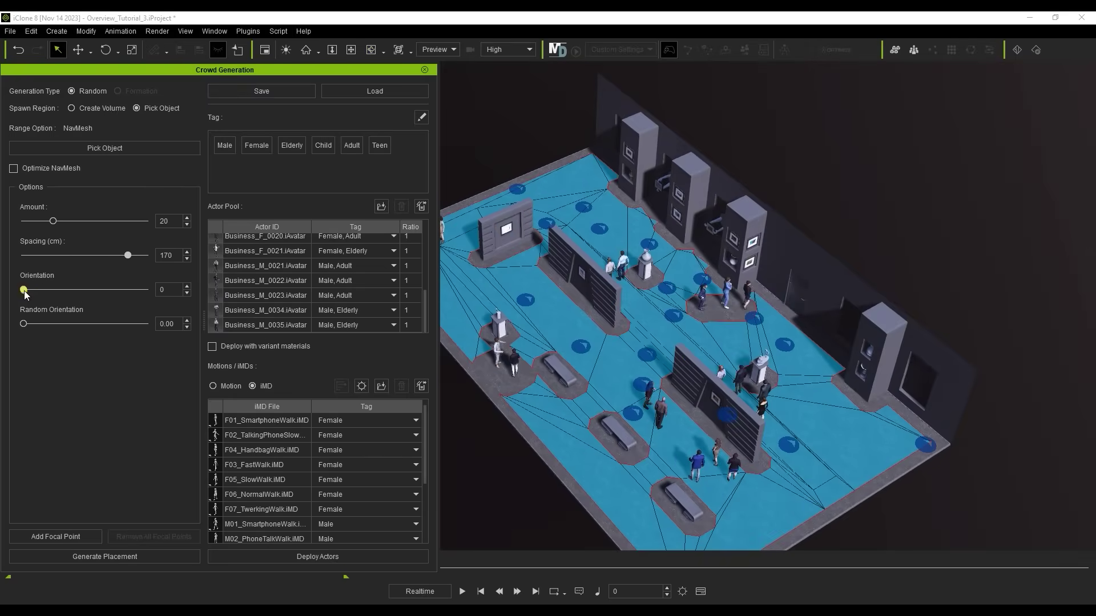
{"action": "left_click_drag", "start_coordinate": [24, 323], "coordinate": [120, 330]}
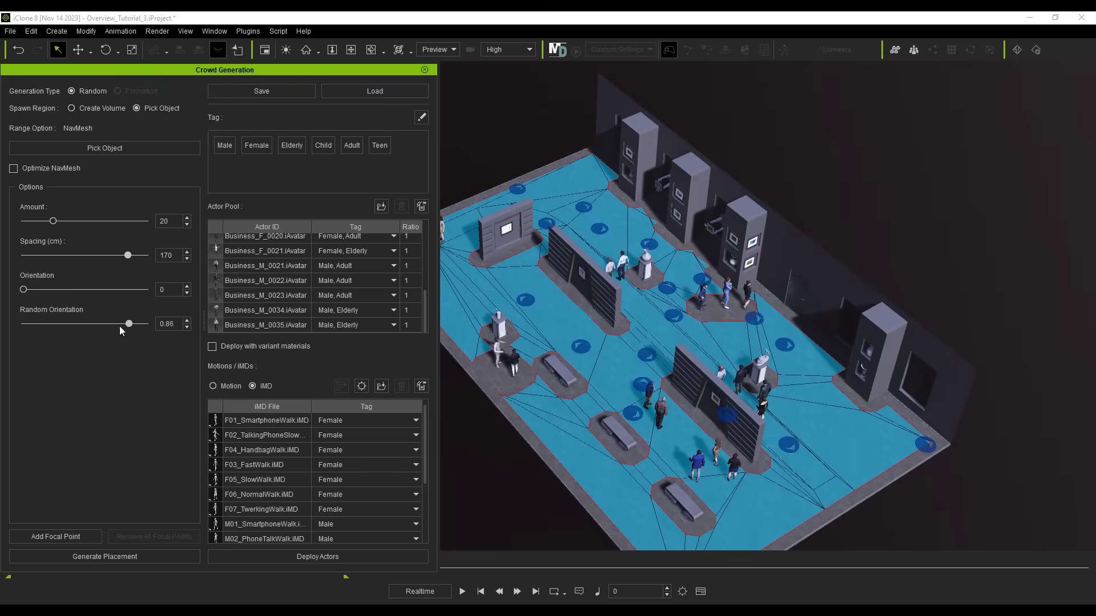
{"action": "left_click", "coordinate": [159, 556]}
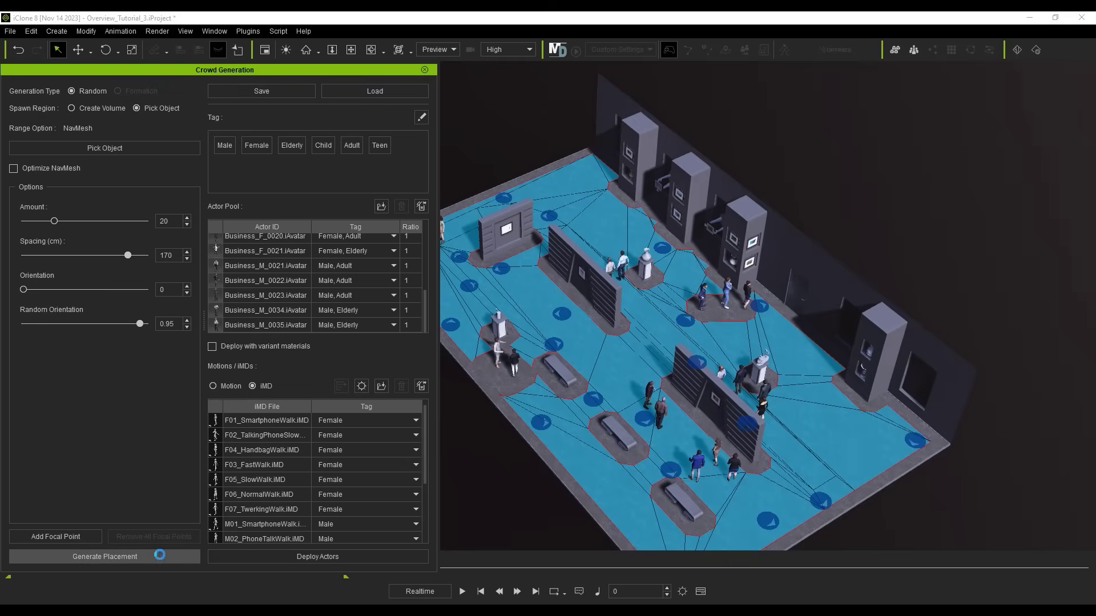
- Refill the actor pool with two Business People actor packs and deploy them onto the navmesh
{"action": "left_click", "coordinate": [421, 207]}
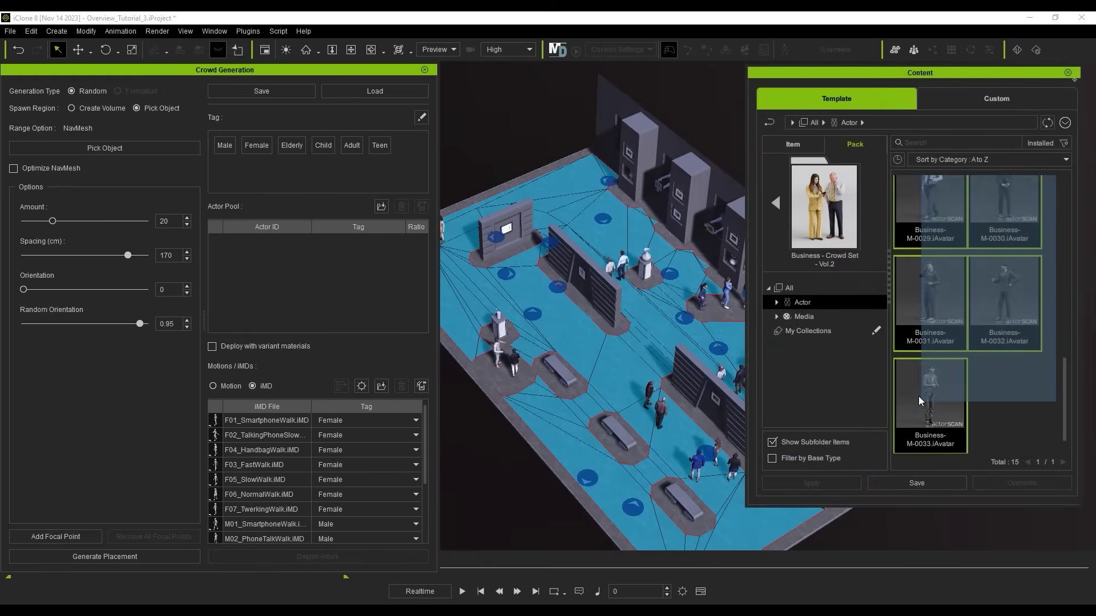
{"action": "left_click_drag", "start_coordinate": [918, 396], "coordinate": [399, 274]}
{"action": "left_click", "coordinate": [775, 203]}
{"action": "left_click_drag", "start_coordinate": [931, 211], "coordinate": [400, 285]}
{"action": "left_click", "coordinate": [1068, 73]}
{"action": "left_click_drag", "start_coordinate": [423, 435], "coordinate": [430, 406]}
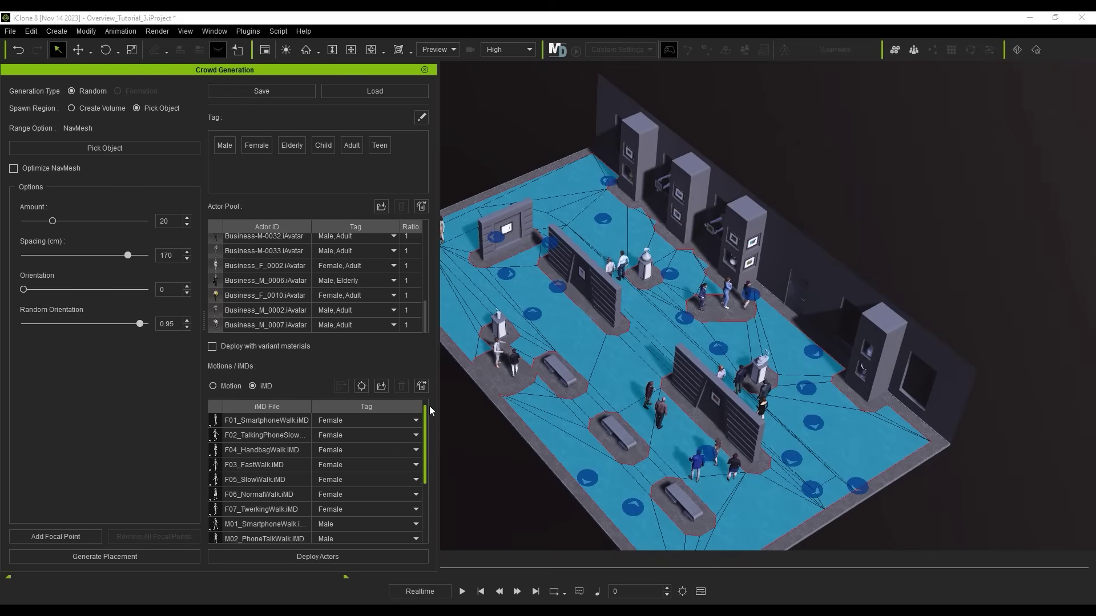
{"action": "left_click", "coordinate": [372, 556]}
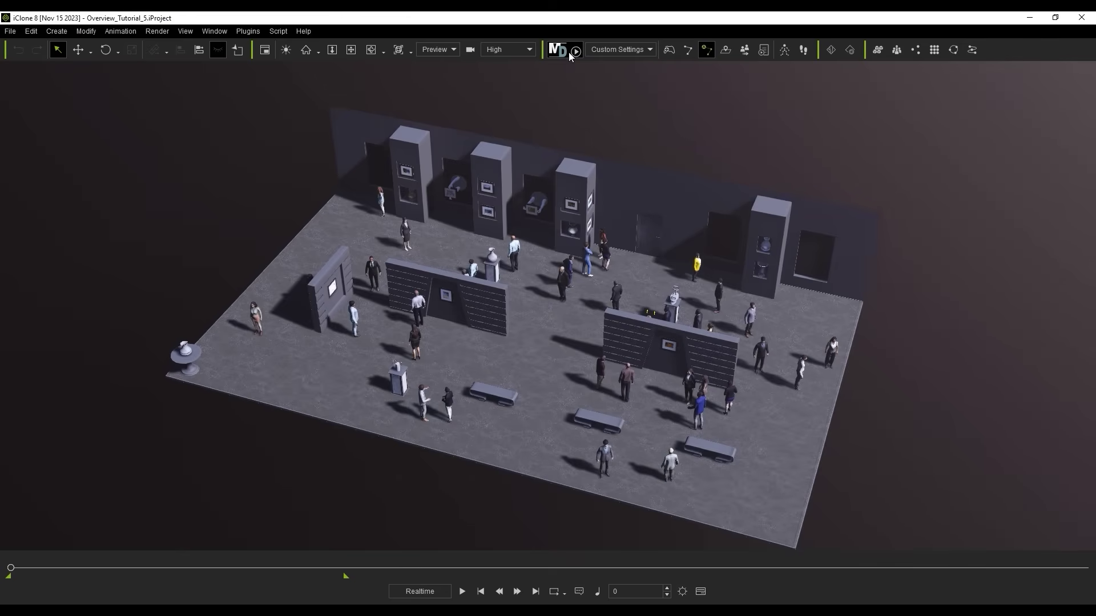
- Start the Motion Director simulation so the whole gallery crowd walks around the floor
{"action": "left_click", "coordinate": [569, 52]}
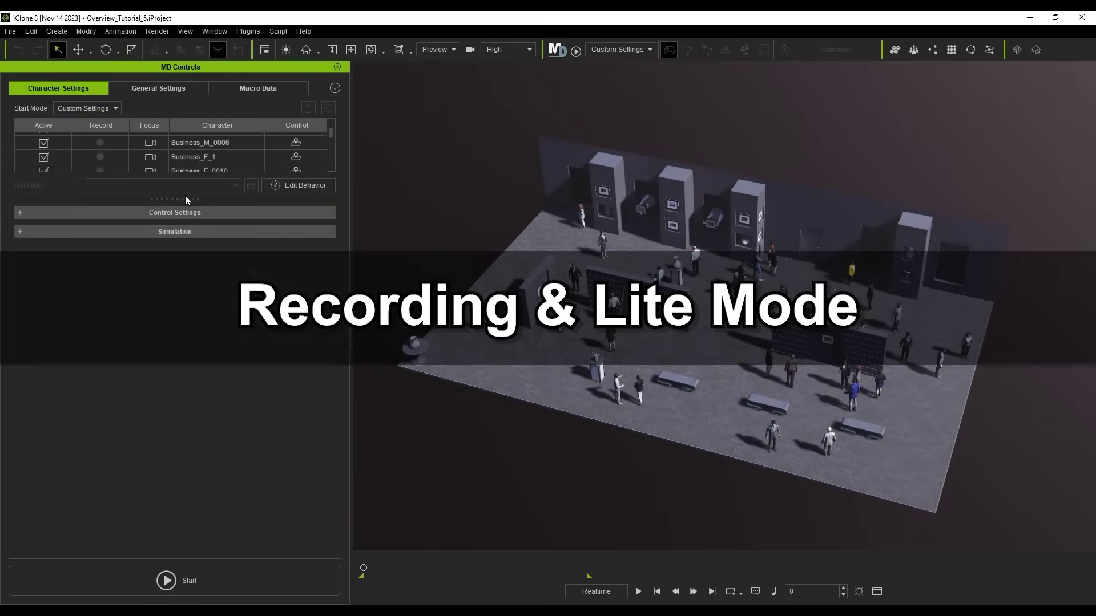
- Select Business_F_0015 through the last character in MD Controls and record them with Record Selected
{"action": "left_click_drag", "start_coordinate": [185, 199], "coordinate": [194, 410]}
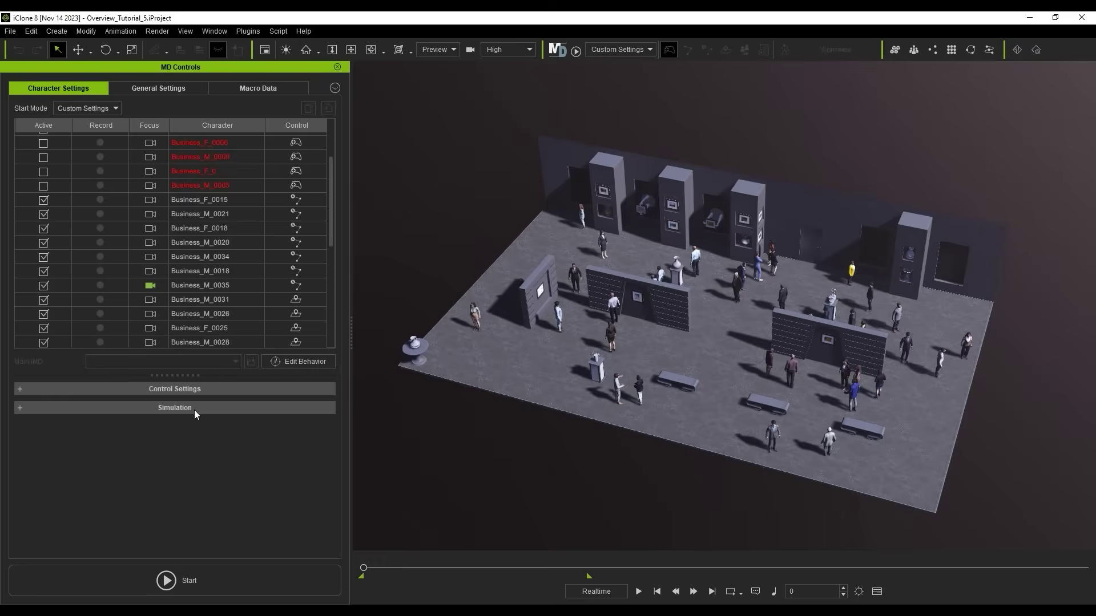
{"action": "left_click_drag", "start_coordinate": [331, 217], "coordinate": [331, 185]}
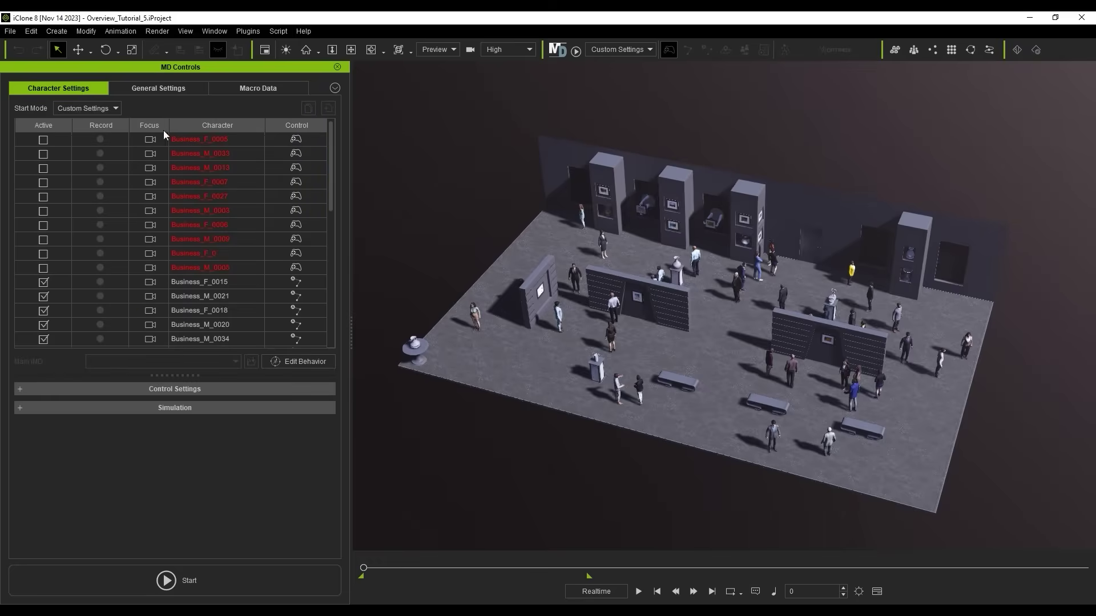
{"action": "left_click", "coordinate": [104, 138]}
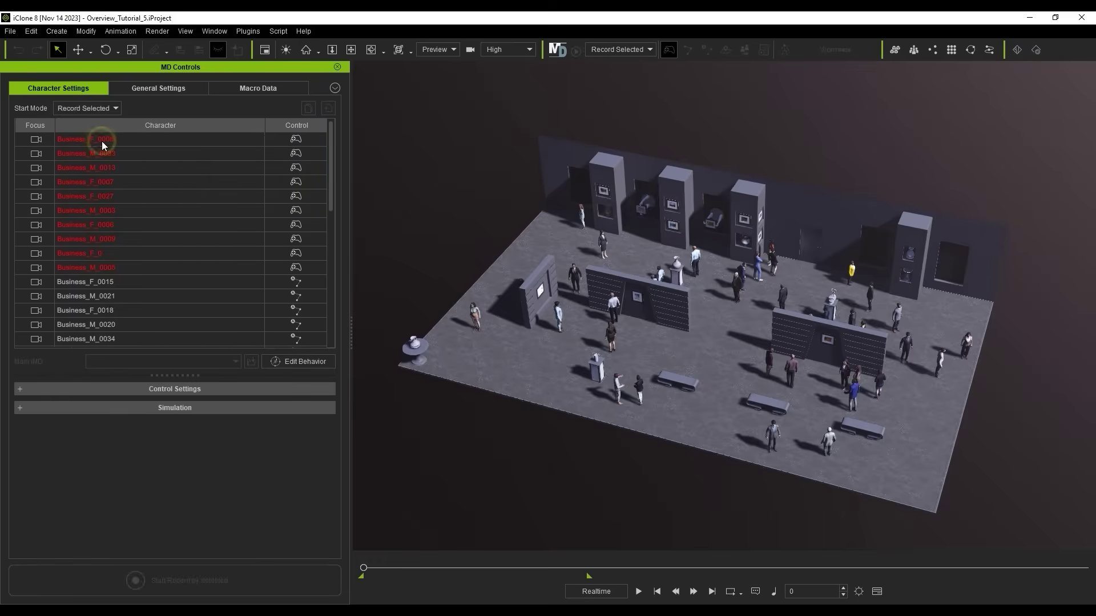
{"action": "left_click", "coordinate": [113, 281]}
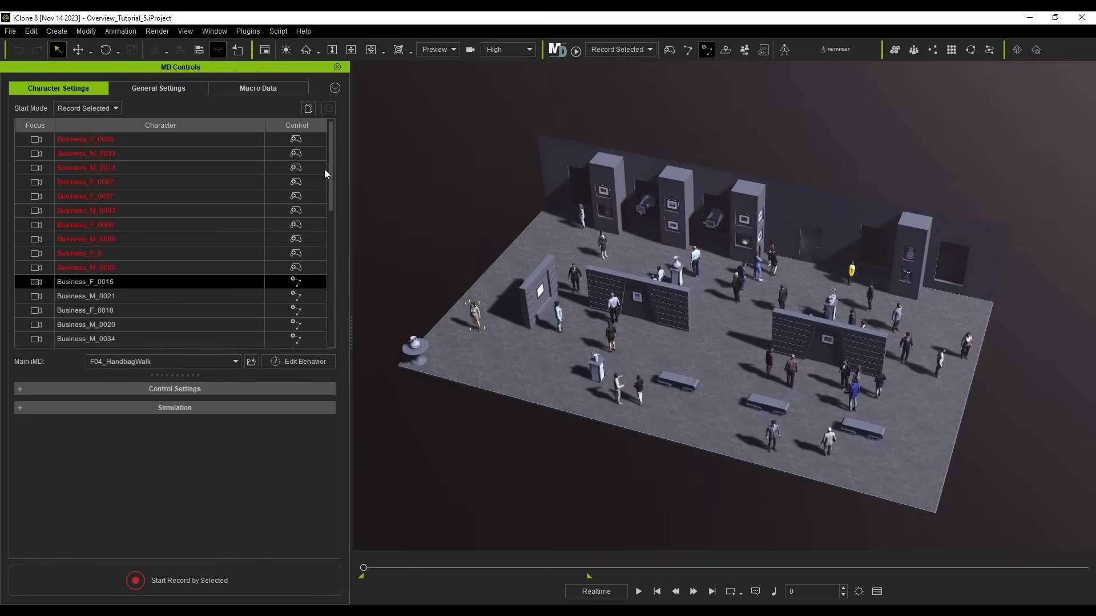
{"action": "left_click_drag", "start_coordinate": [327, 174], "coordinate": [330, 217]}
{"action": "left_click", "coordinate": [230, 345], "text": "shift"}
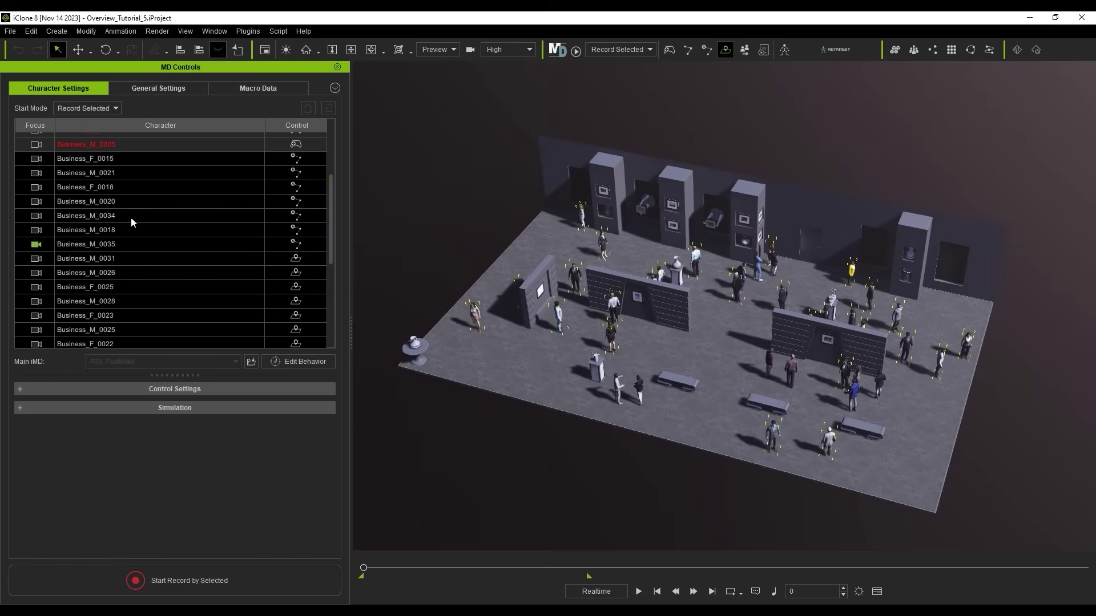
{"action": "left_click", "coordinate": [306, 581]}
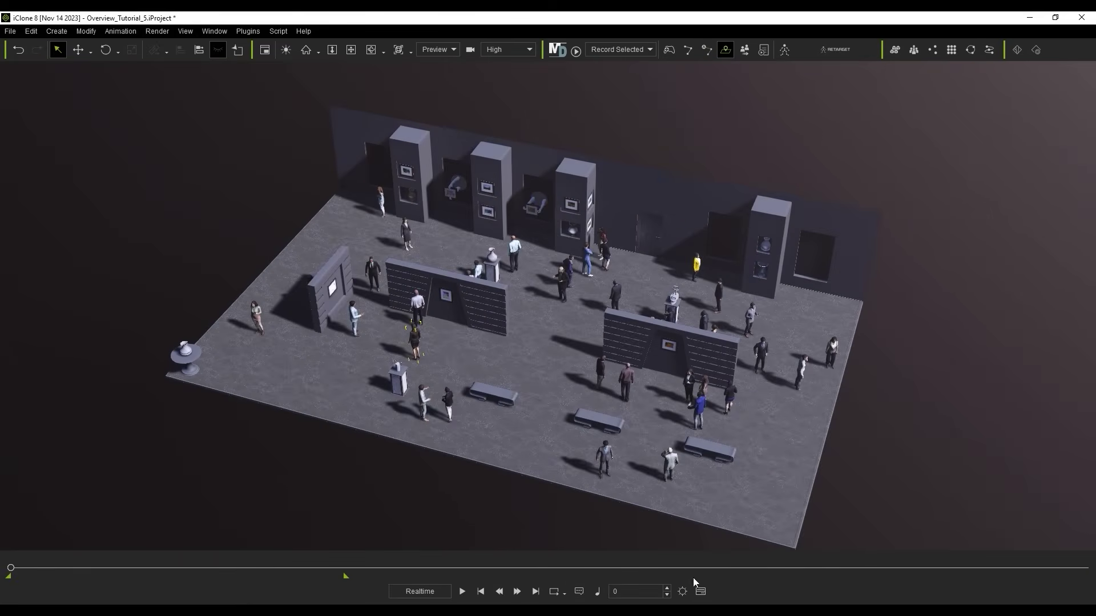
- Show the Timeline and the Modify panel, briefly opening then closing the Scene outliner
{"action": "left_click", "coordinate": [700, 592]}
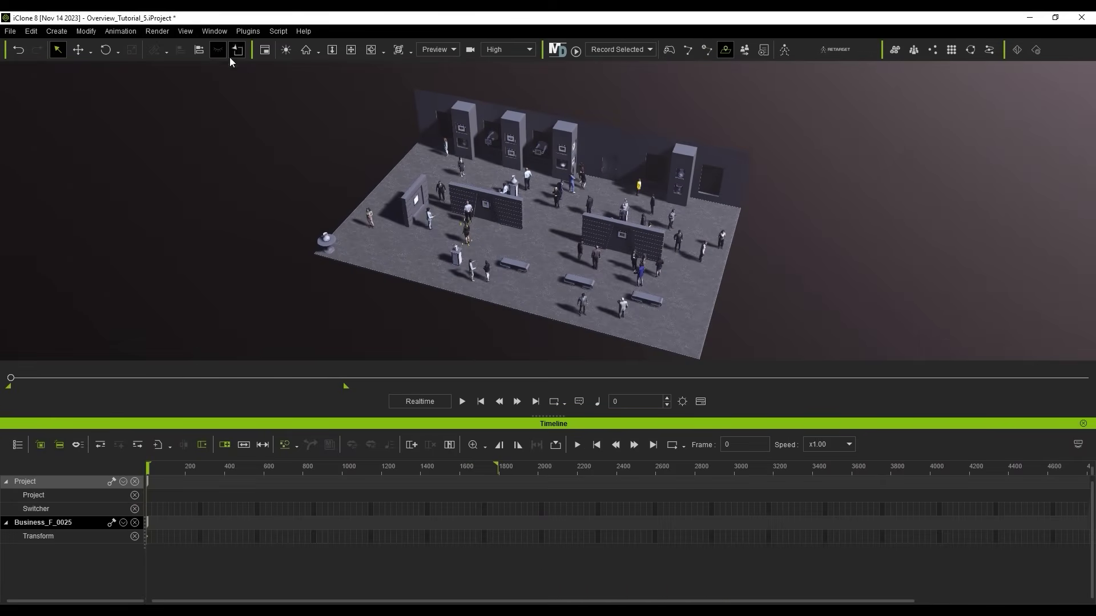
{"action": "left_click", "coordinate": [214, 31]}
{"action": "left_click", "coordinate": [263, 125]}
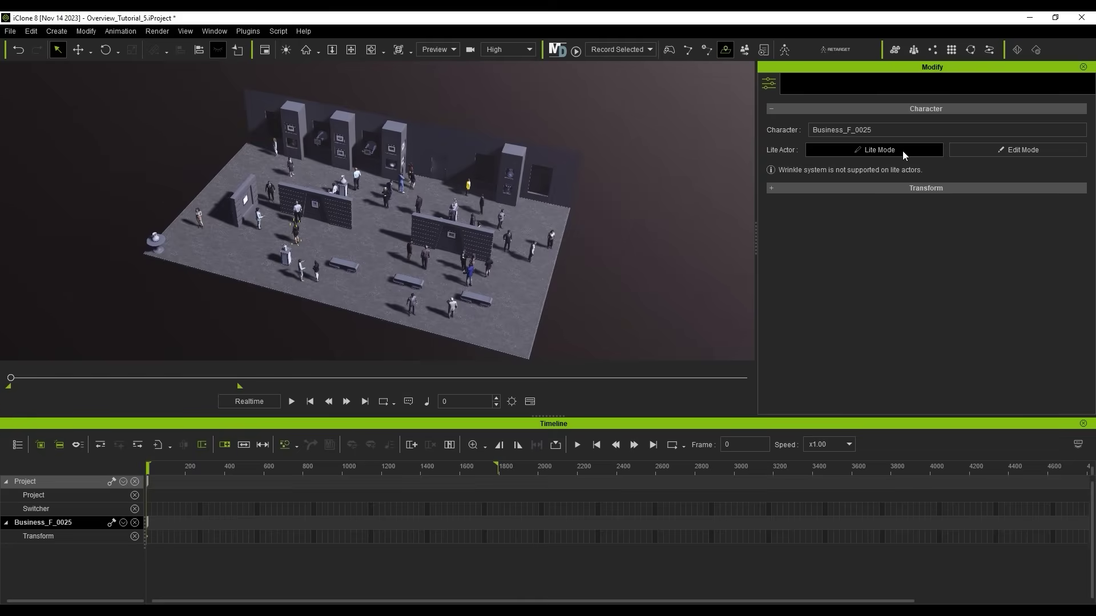
{"action": "left_click", "coordinate": [222, 32]}
{"action": "left_click", "coordinate": [294, 112]}
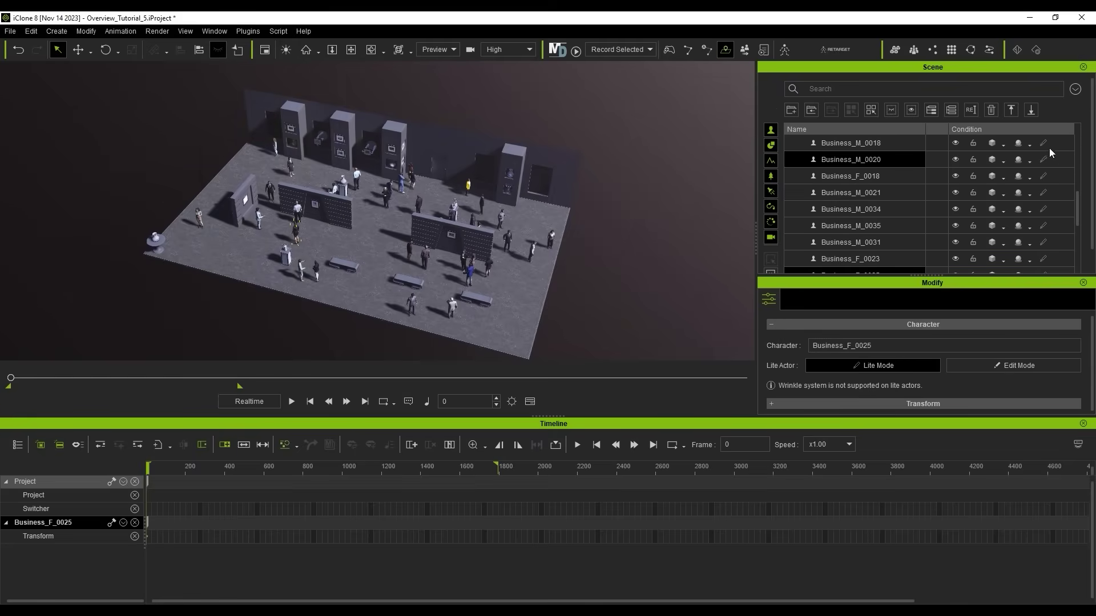
{"action": "scroll", "coordinate": [1079, 183], "scroll_direction": "up", "scroll_amount": 3}
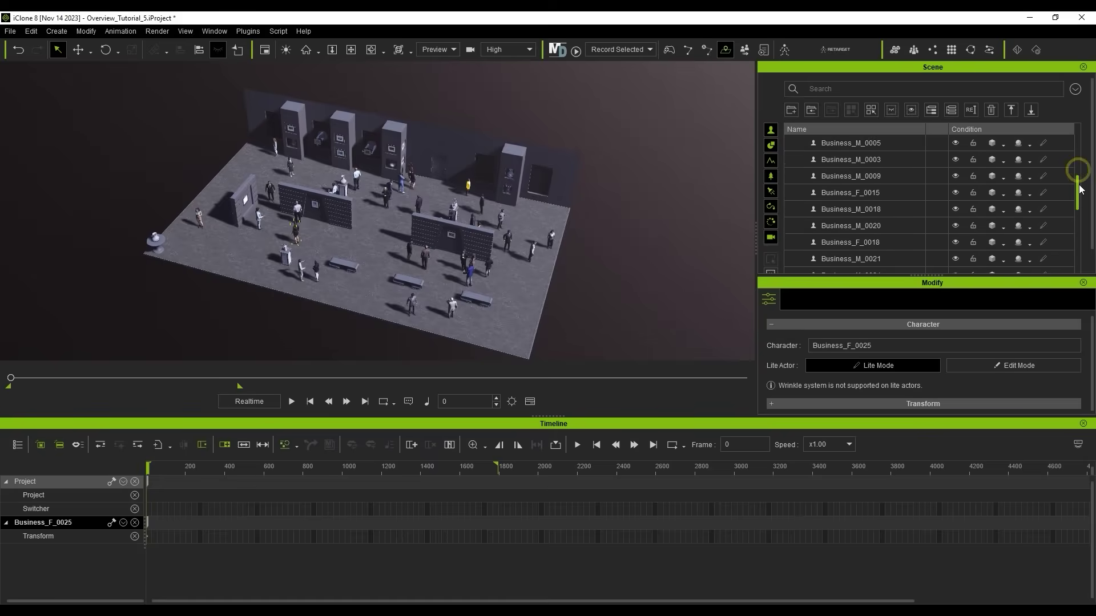
{"action": "scroll", "coordinate": [1076, 146], "scroll_direction": "up", "scroll_amount": 3}
{"action": "scroll", "coordinate": [1075, 146], "scroll_direction": "down", "scroll_amount": 4}
{"action": "left_click", "coordinate": [1084, 67]}
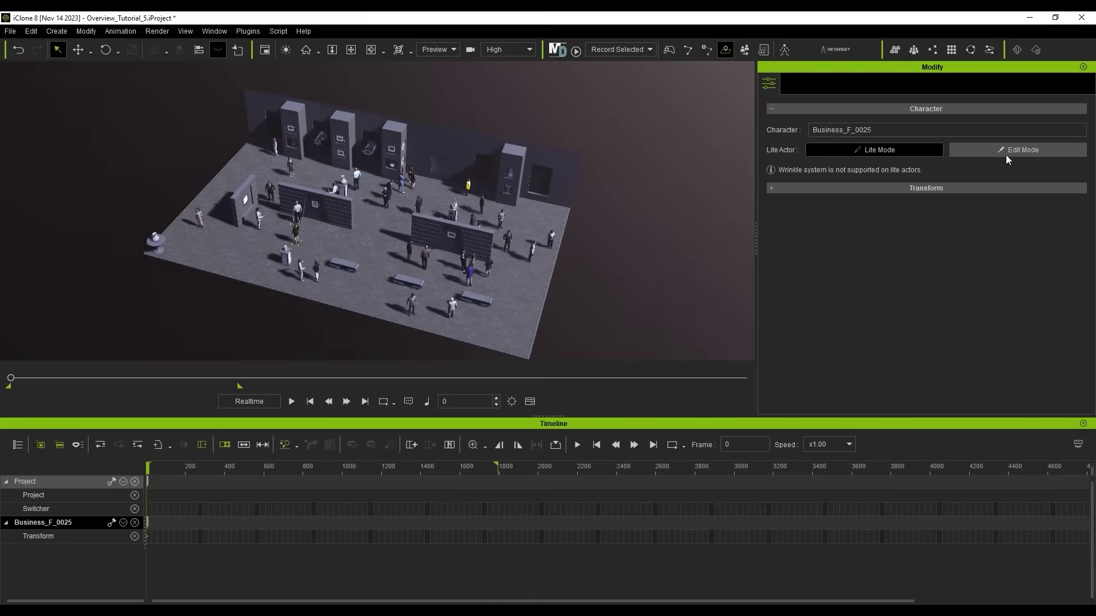
- Put Business_F_0025 in Edit Mode, scrub its recorded motion to frame 492, then revert to Lite Mode
{"action": "left_click", "coordinate": [1038, 150]}
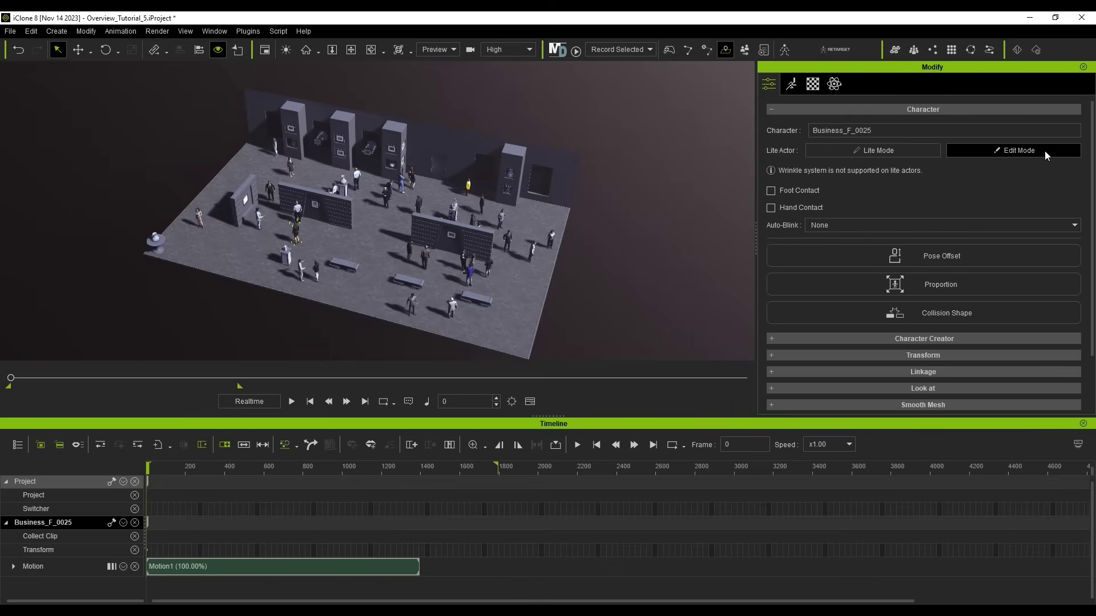
{"action": "scroll", "coordinate": [1092, 196], "scroll_direction": "down", "scroll_amount": 2}
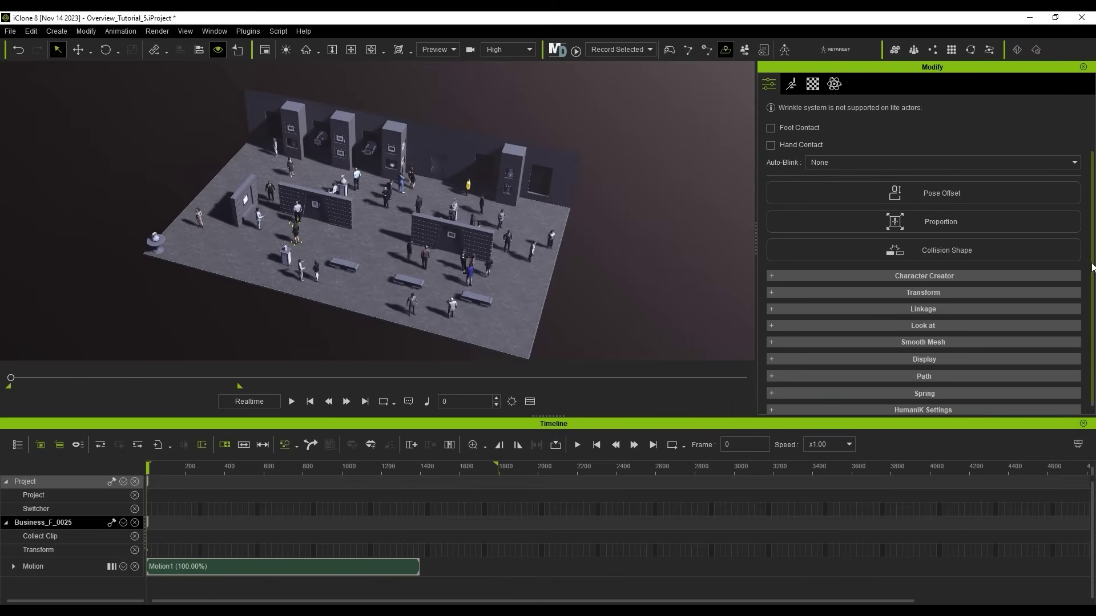
{"action": "scroll", "coordinate": [1073, 179], "scroll_direction": "up", "scroll_amount": 2}
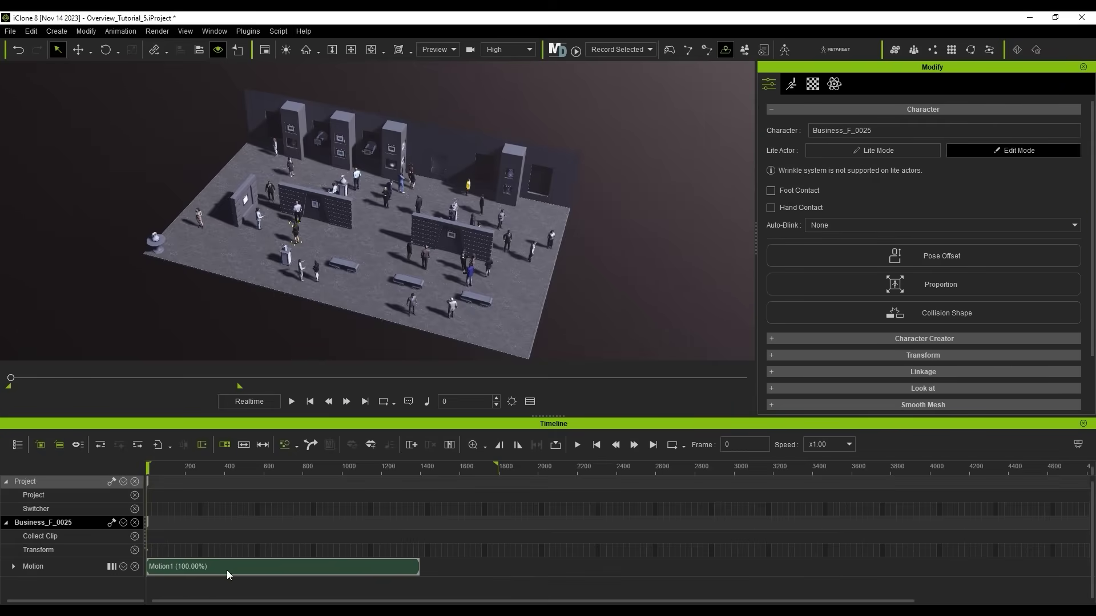
{"action": "mouse_move", "coordinate": [150, 469]}
{"action": "left_mouse_down"}
{"action": "mouse_move", "coordinate": [246, 471]}
{"action": "mouse_move", "coordinate": [133, 479]}
{"action": "left_mouse_up"}
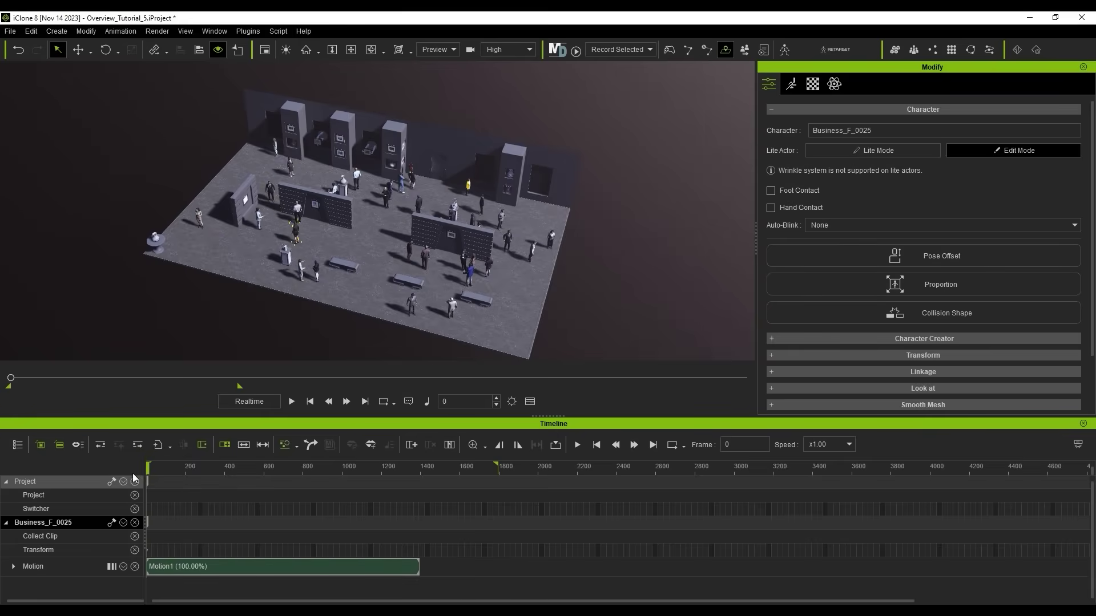
{"action": "left_click", "coordinate": [912, 149]}
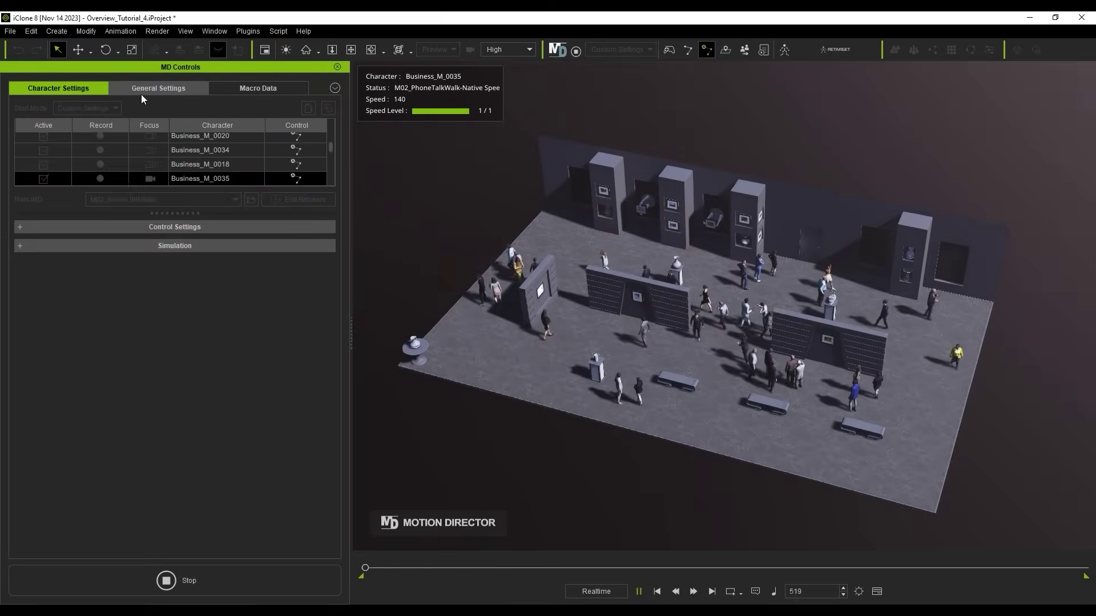
- Show the MD Controls General Settings with camera settings and simulation options like Enable Avoidance
{"action": "left_click", "coordinate": [156, 89]}
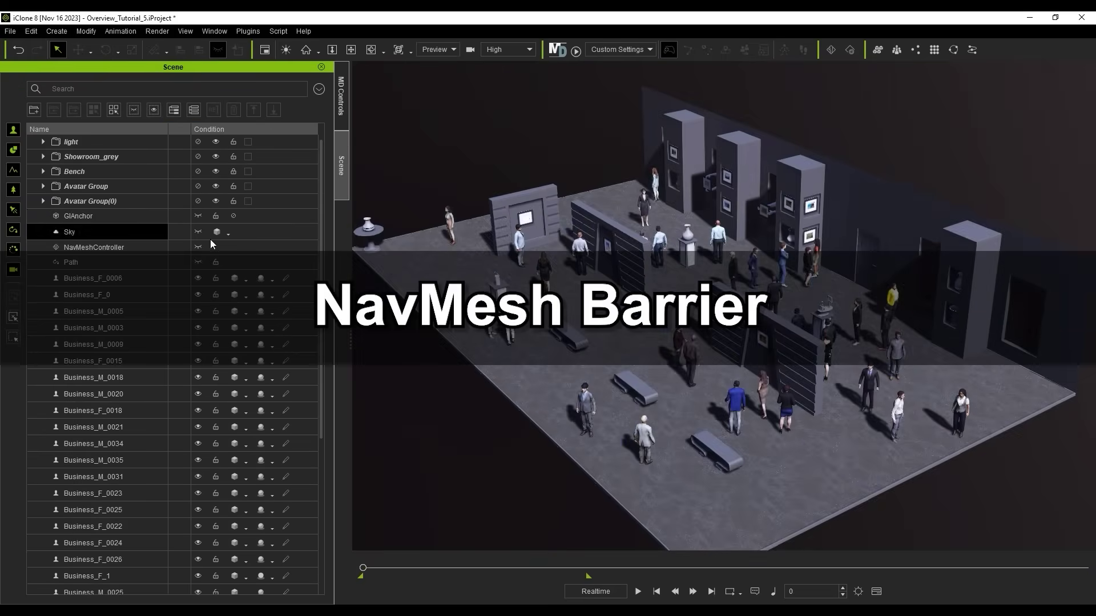
- Display NavMeshController's navmesh and add the NM_BarrierVol barrier volume on the gallery floor
{"action": "left_click", "coordinate": [206, 245]}
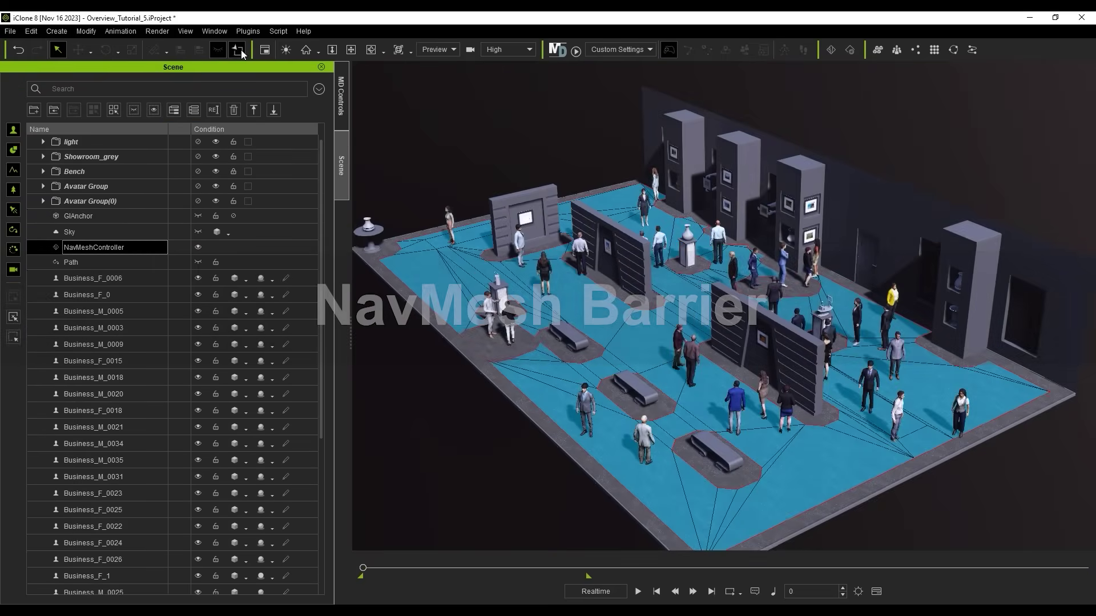
{"action": "left_click", "coordinate": [215, 31]}
{"action": "left_click", "coordinate": [270, 126]}
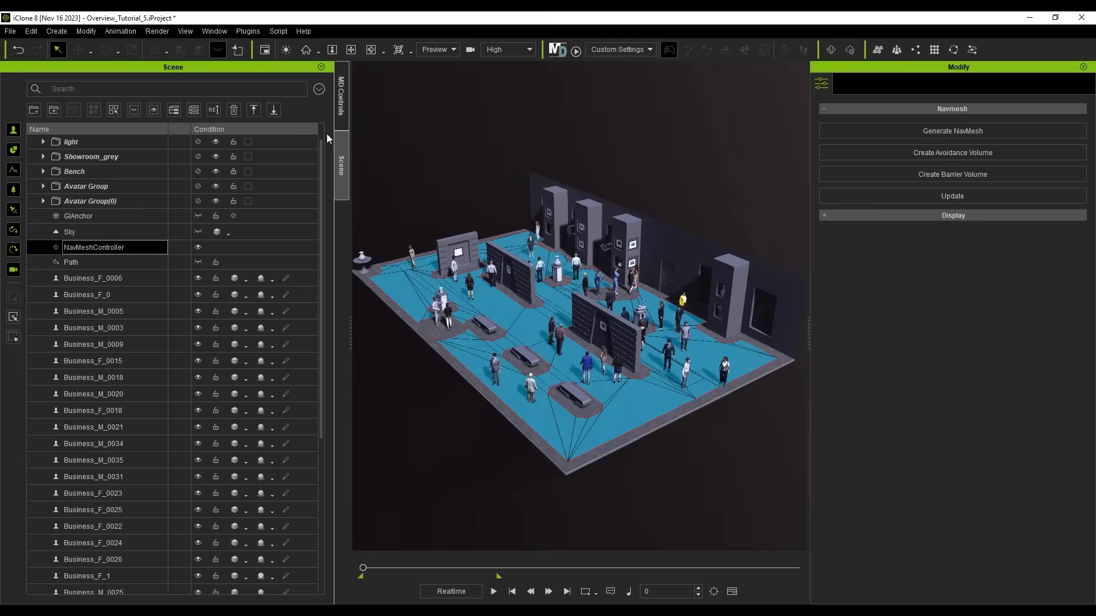
{"action": "left_click", "coordinate": [1047, 175]}
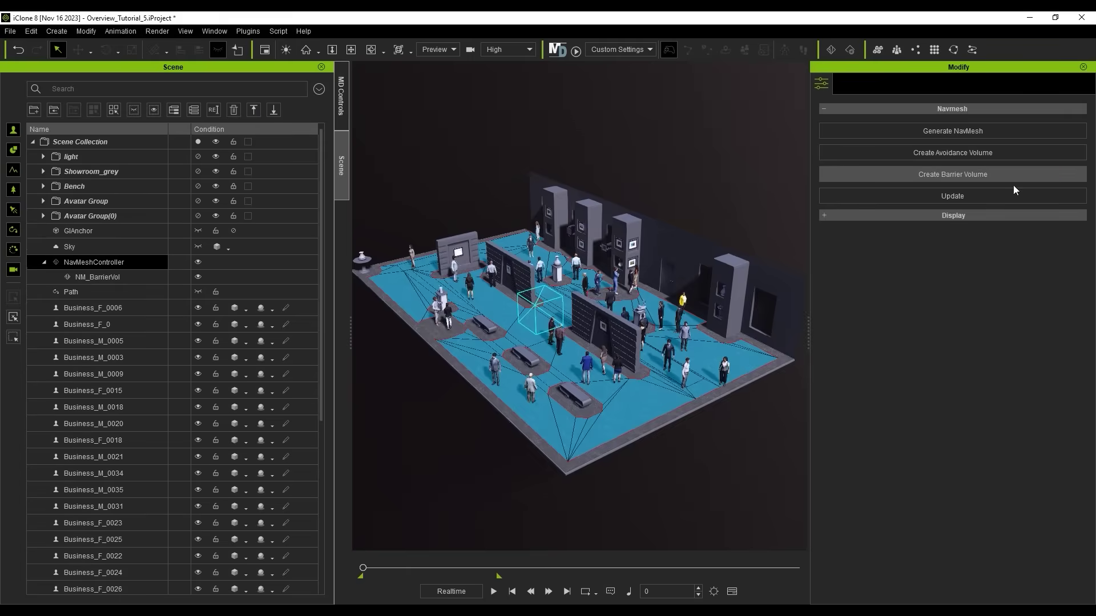
{"action": "left_click", "coordinate": [535, 309]}
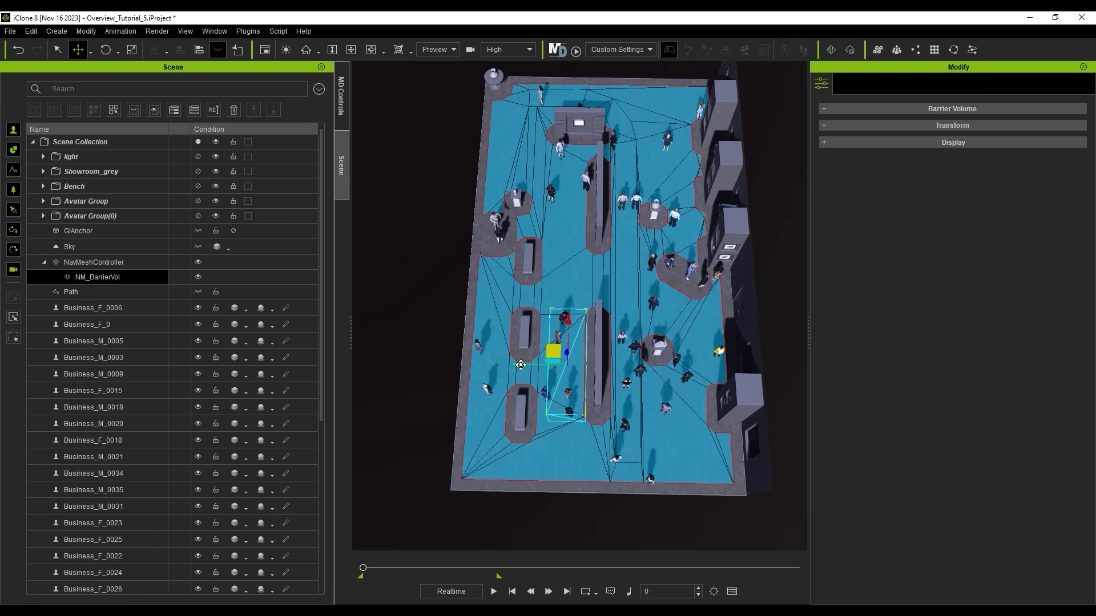
{"action": "key", "text": "q"}
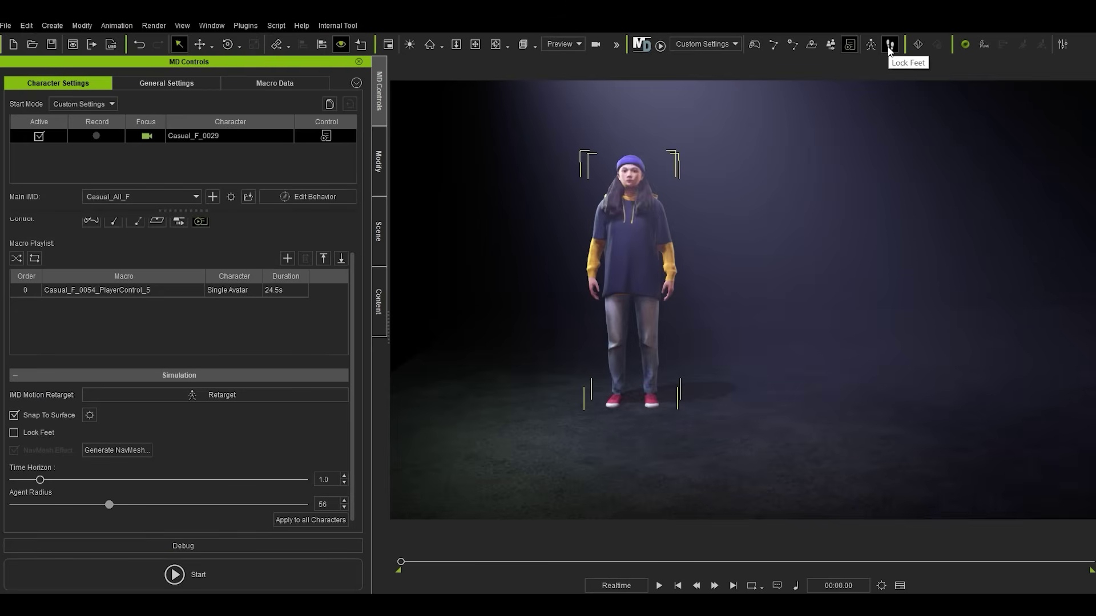
- Enable Lock Feet for Casual_F_0029, accepting the edit-mode switch, and start her Motion Director simulation
{"action": "left_click", "coordinate": [889, 45]}
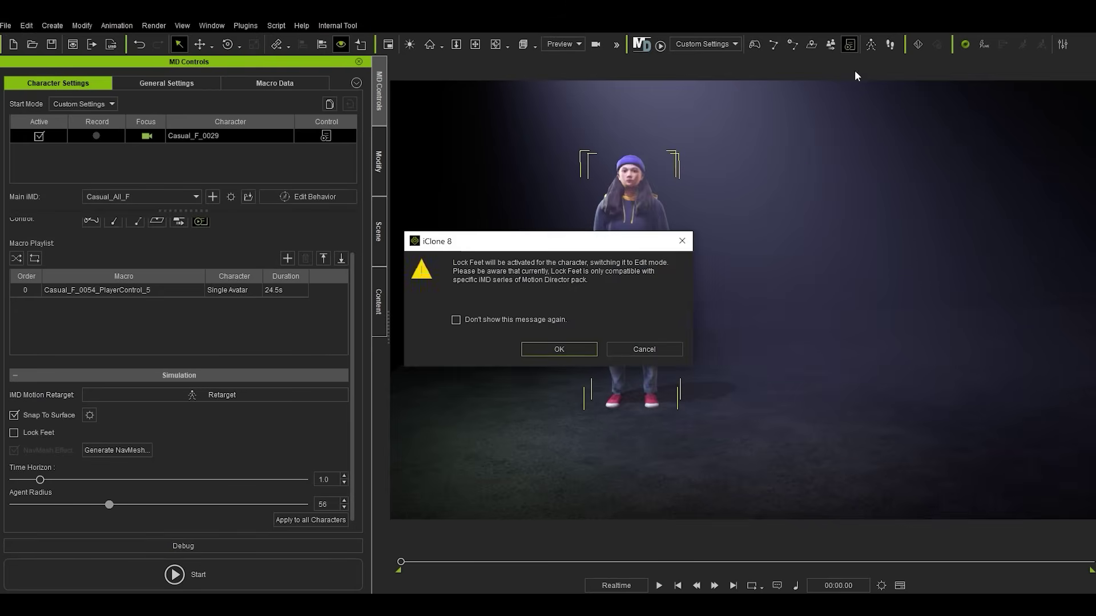
{"action": "left_click", "coordinate": [558, 349]}
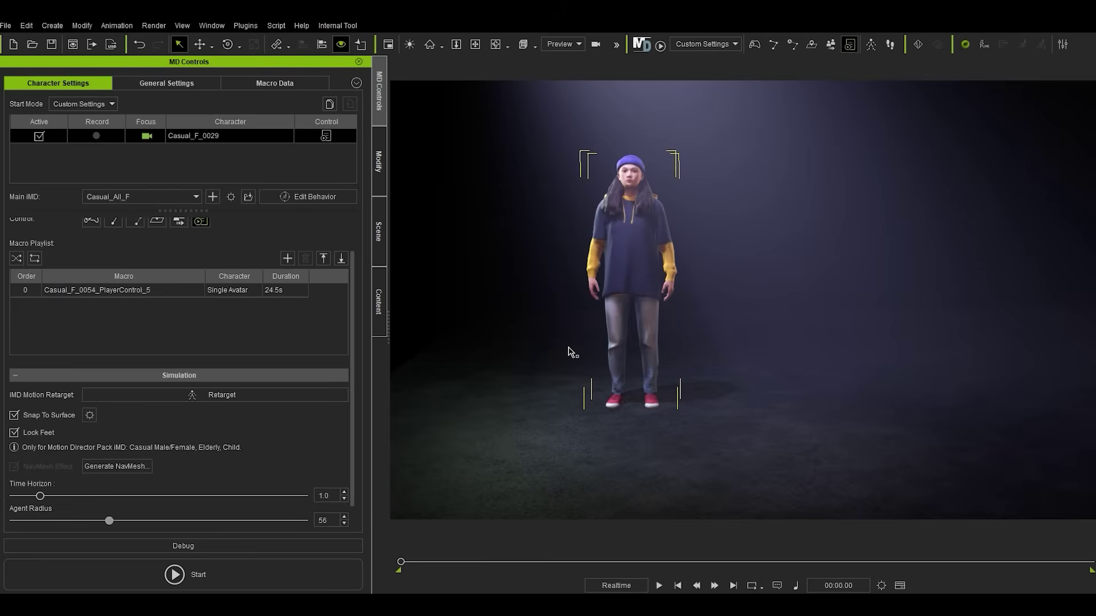
{"action": "left_click", "coordinate": [335, 579]}
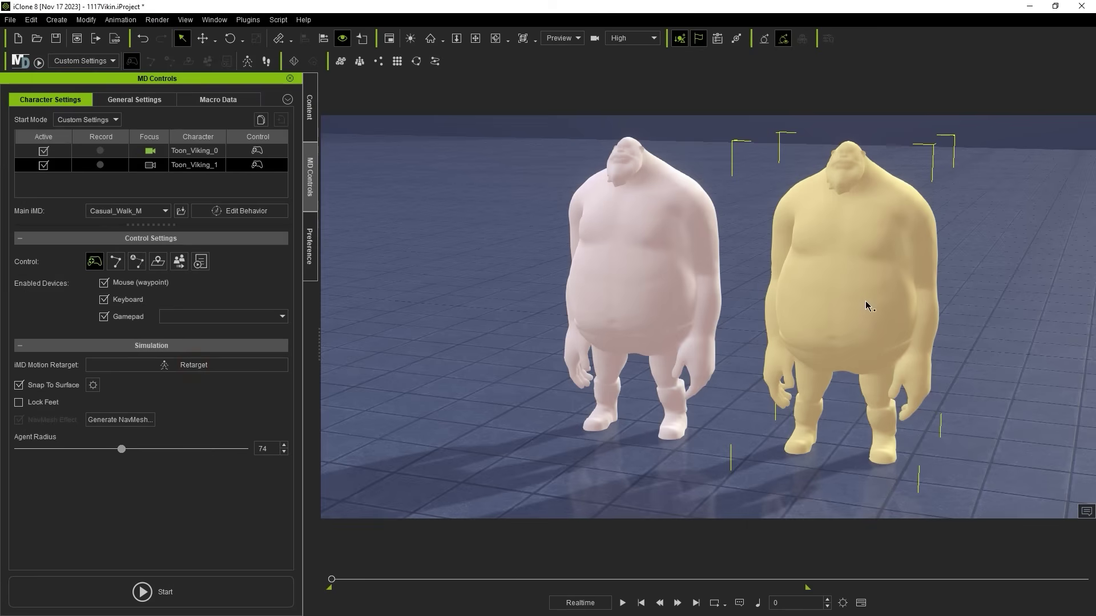
- Simulate both Toon_Viking characters and walk them forward away from the camera with W
{"action": "left_click", "coordinate": [195, 592]}
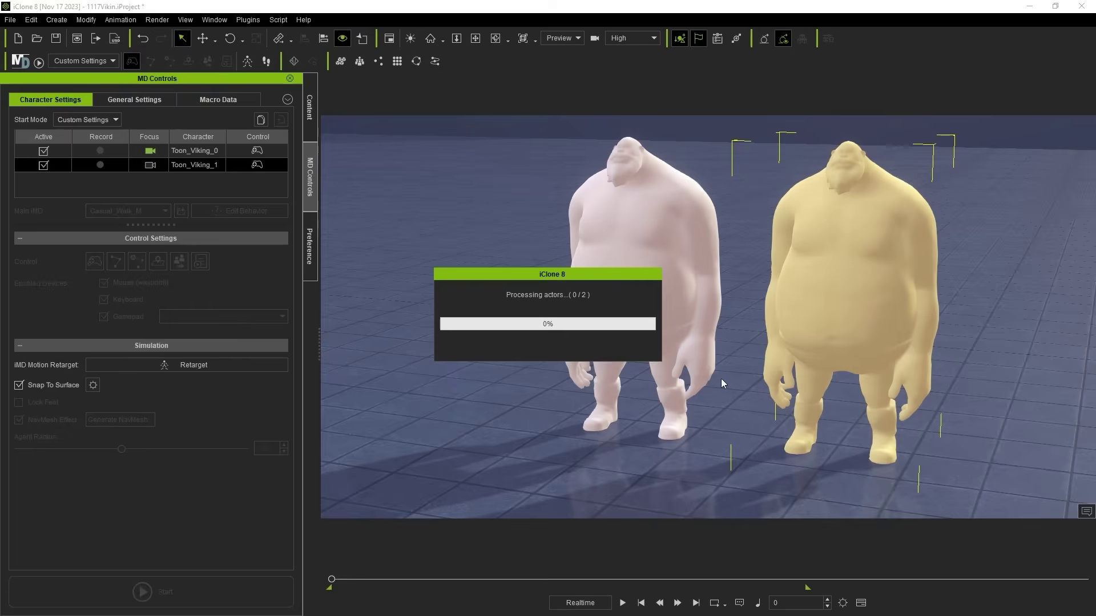
{"action": "key", "text": "w"}
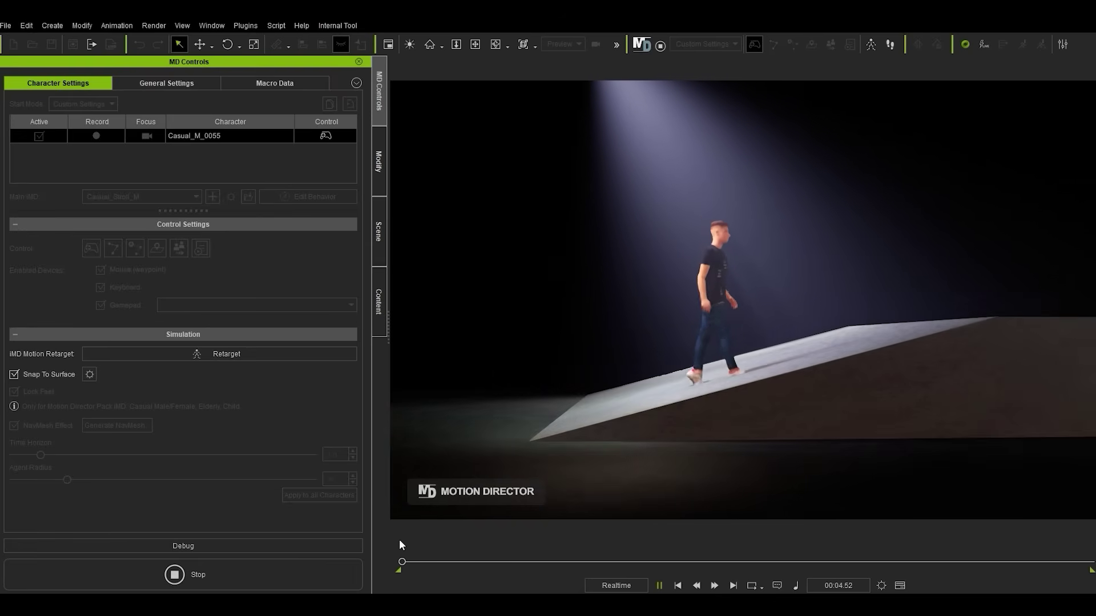
- Stop the ramp simulation, tick Plant Feet in the Snap To Surface settings, and restart it
{"action": "key", "text": "space"}
{"action": "left_click", "coordinate": [89, 375]}
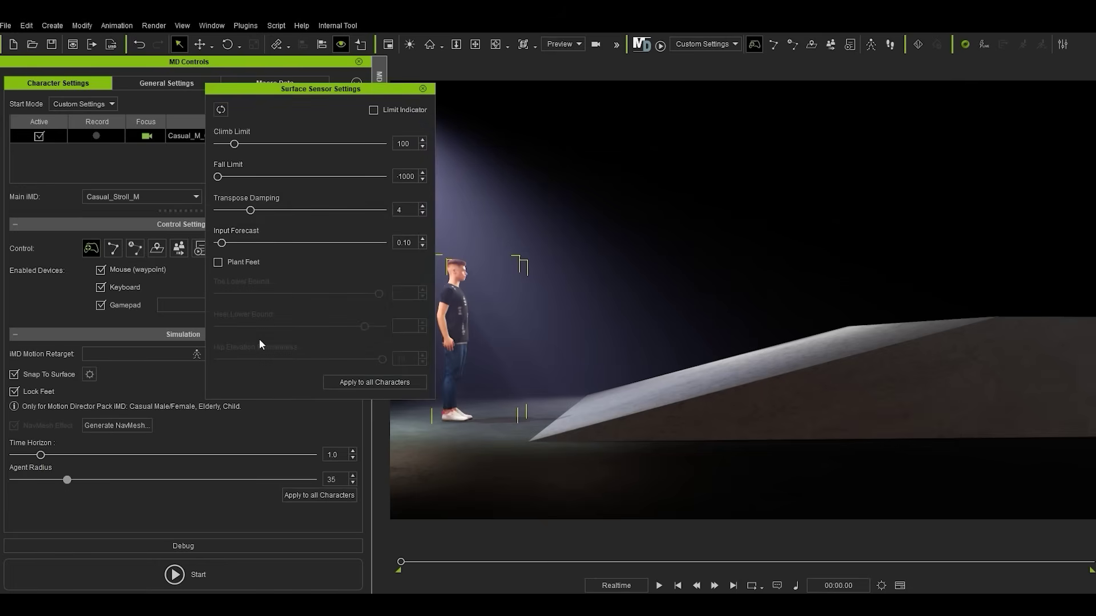
{"action": "left_click", "coordinate": [218, 262]}
{"action": "key", "text": "space"}
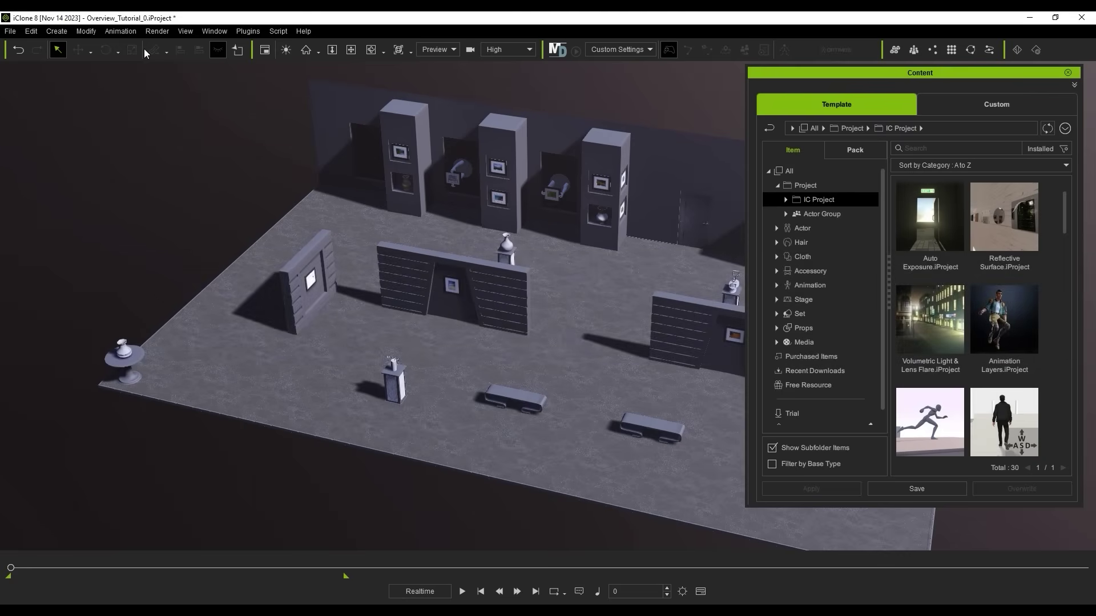
- Set up Create iMD Cache with Pedestrian Actions Business avatars and walk iMDs like M07_BriefcaseWalk, then start caching
{"action": "left_click", "coordinate": [125, 34]}
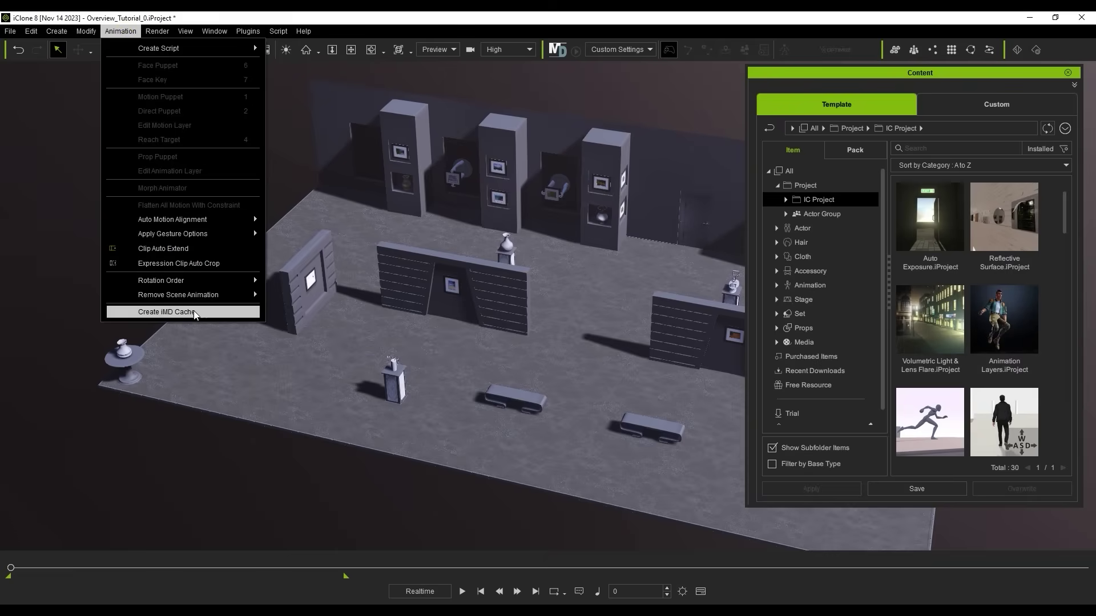
{"action": "left_click", "coordinate": [213, 314]}
{"action": "left_click_drag", "start_coordinate": [582, 282], "coordinate": [265, 83]}
{"action": "left_click", "coordinate": [314, 93]}
{"action": "left_click_drag", "start_coordinate": [931, 173], "coordinate": [569, 147]}
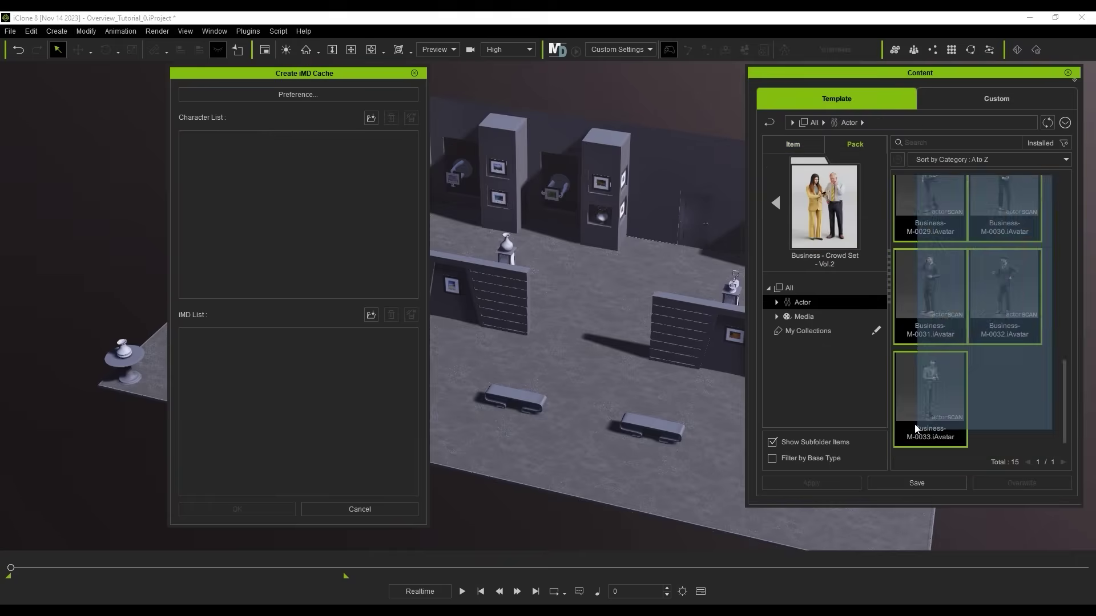
{"action": "left_click_drag", "start_coordinate": [920, 411], "coordinate": [265, 388]}
{"action": "scroll", "coordinate": [916, 408], "scroll_direction": "down", "scroll_amount": 1}
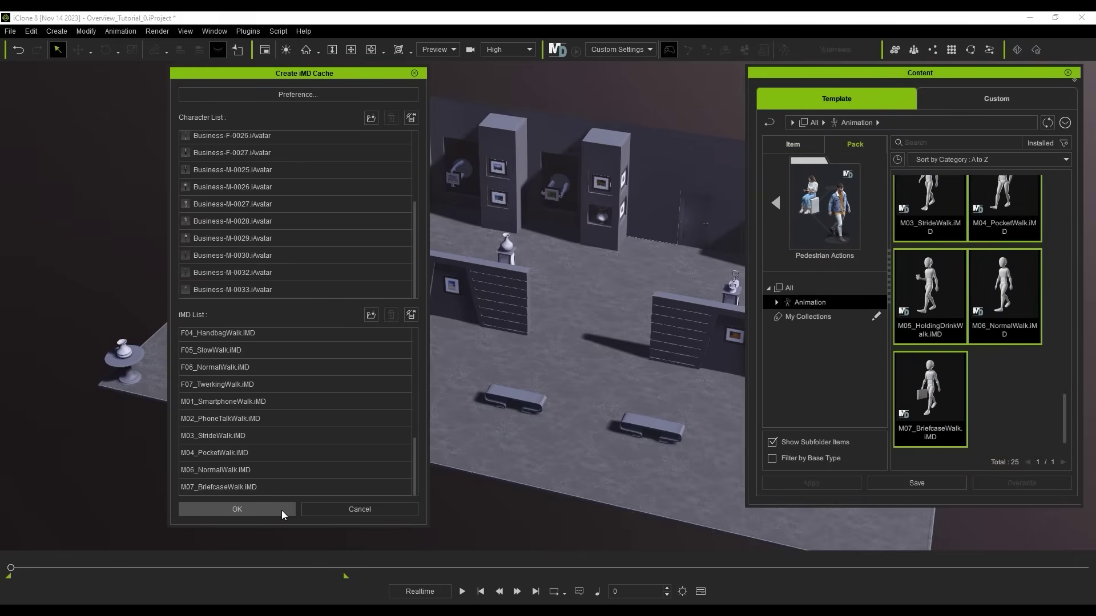
{"action": "left_click", "coordinate": [282, 510]}
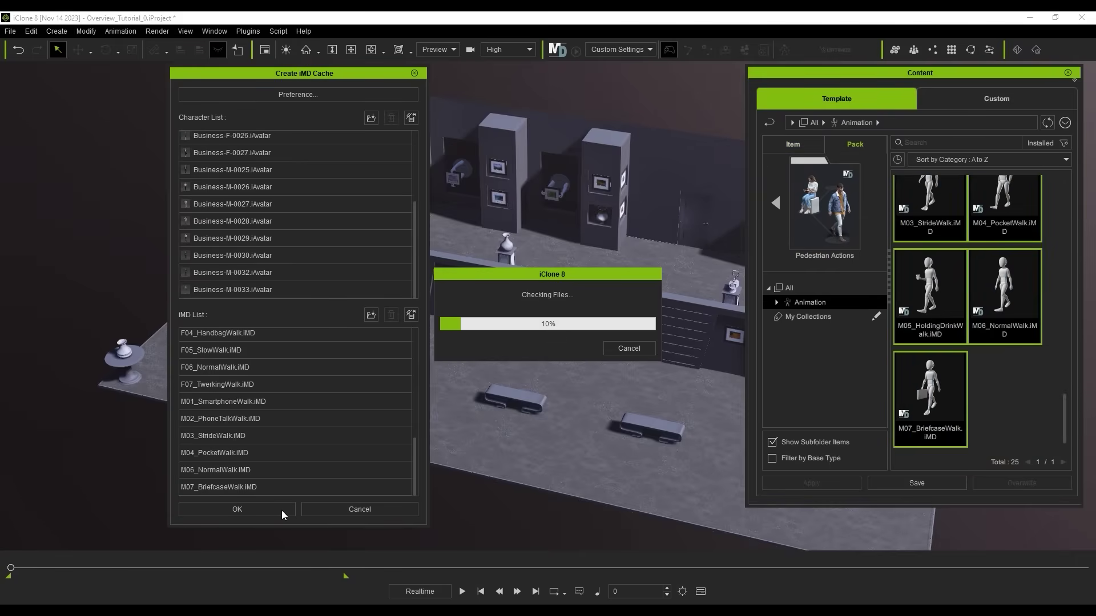